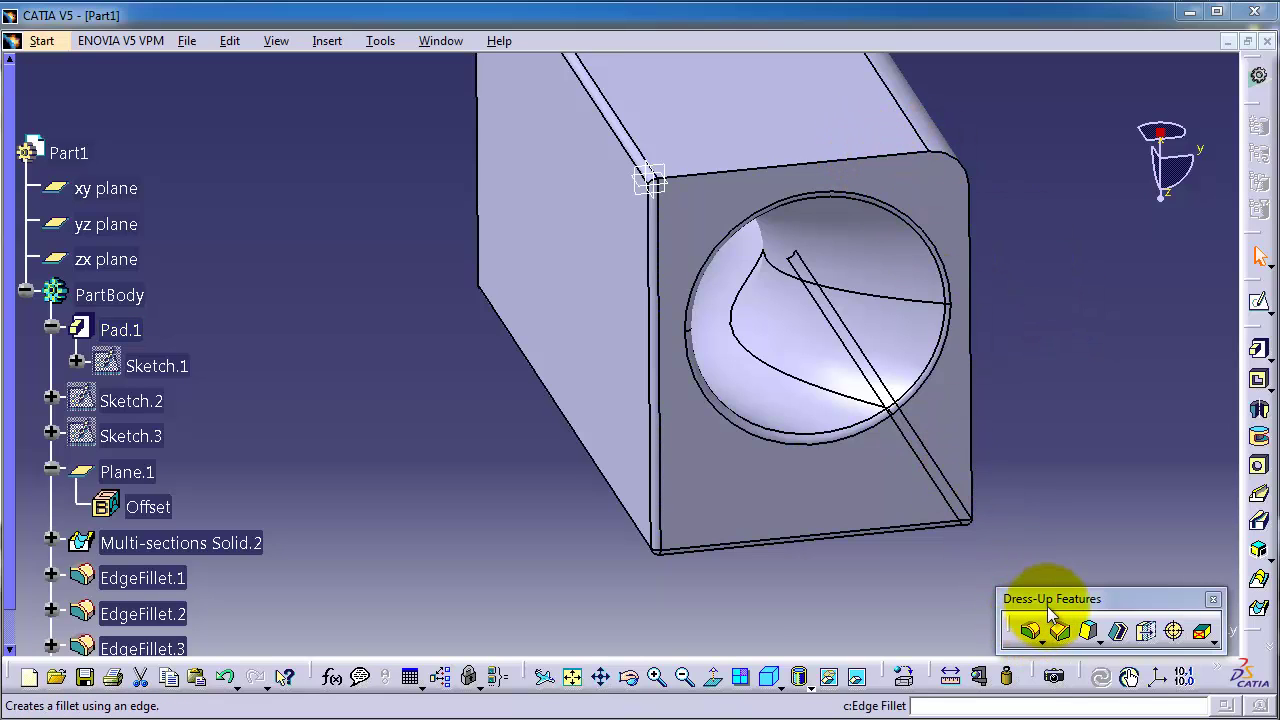
Delete EdgeFillet.1 along with its dependent EdgeFillet.2 from the specification tree
drag(1050, 603, 1049, 570)
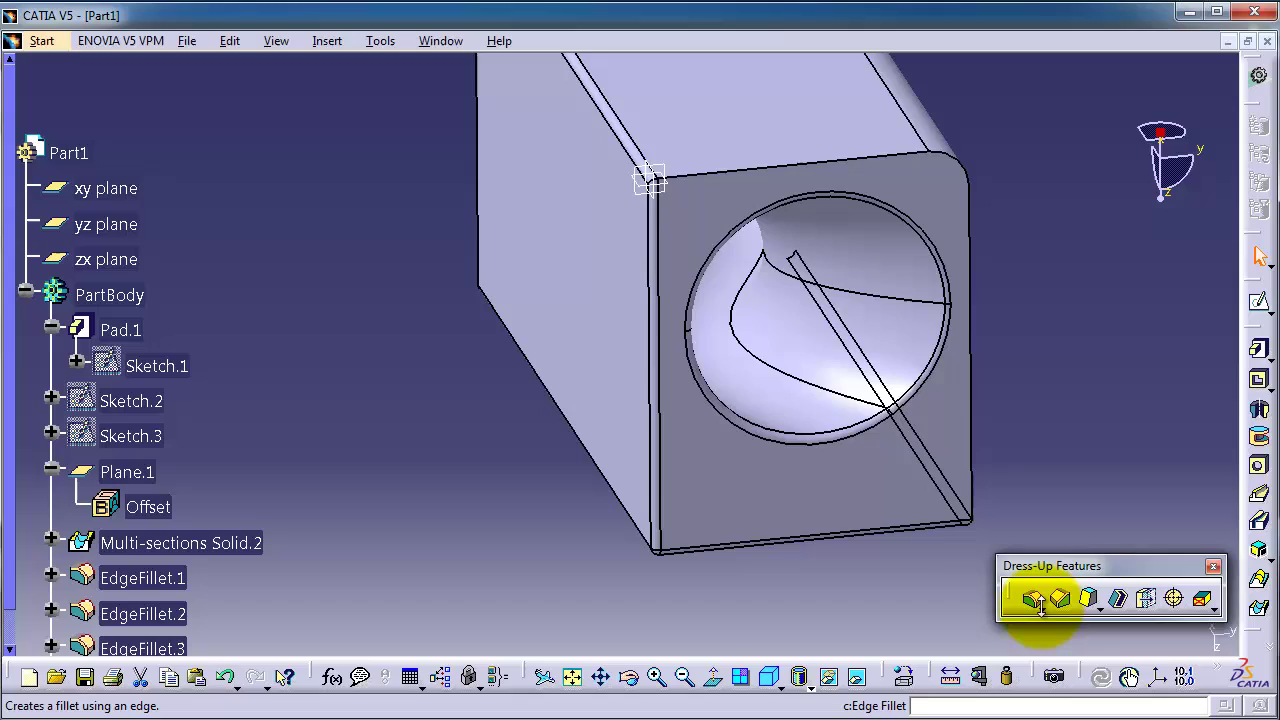
click(1040, 606)
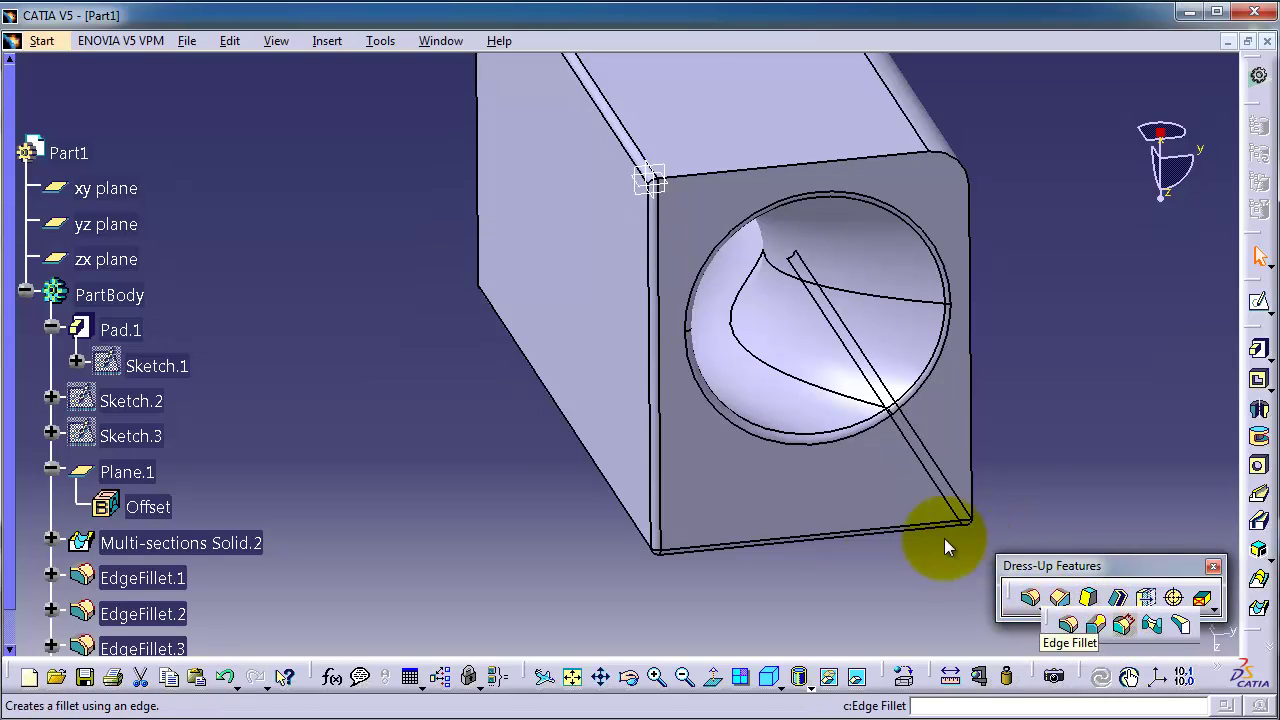
middle_drag(555, 488, 1060, 395)
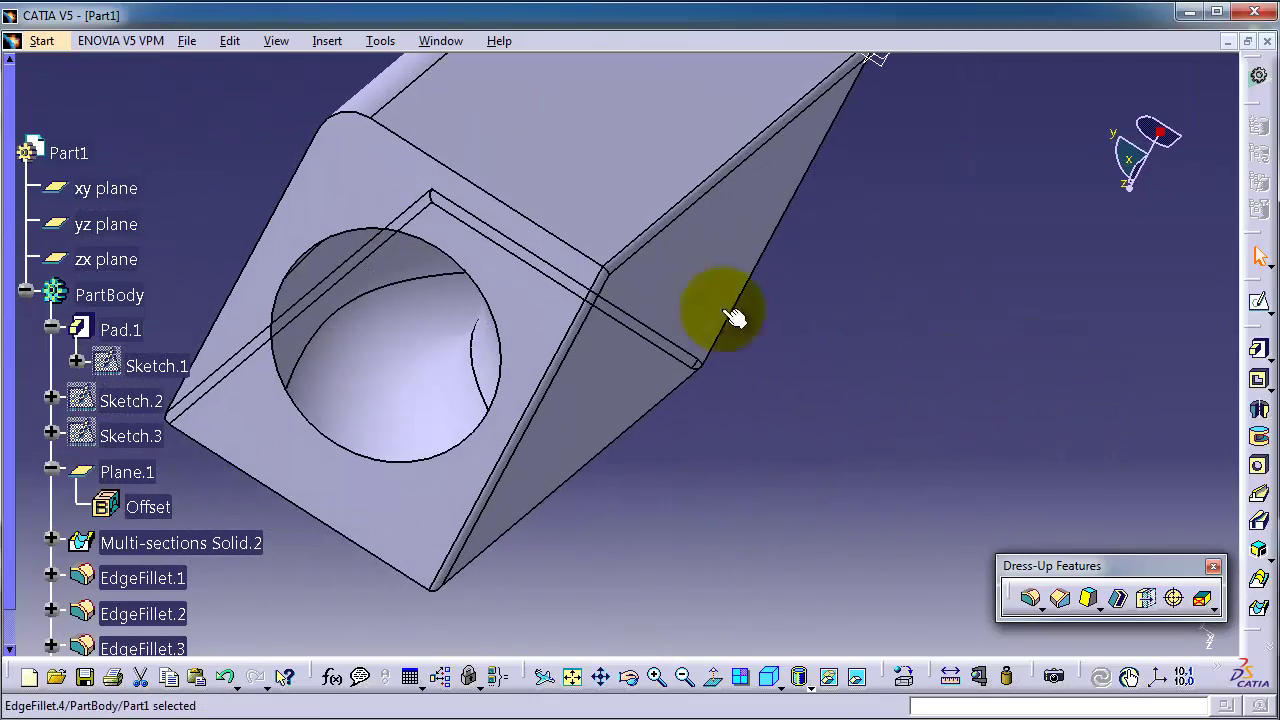
click(373, 92)
right_click(145, 579)
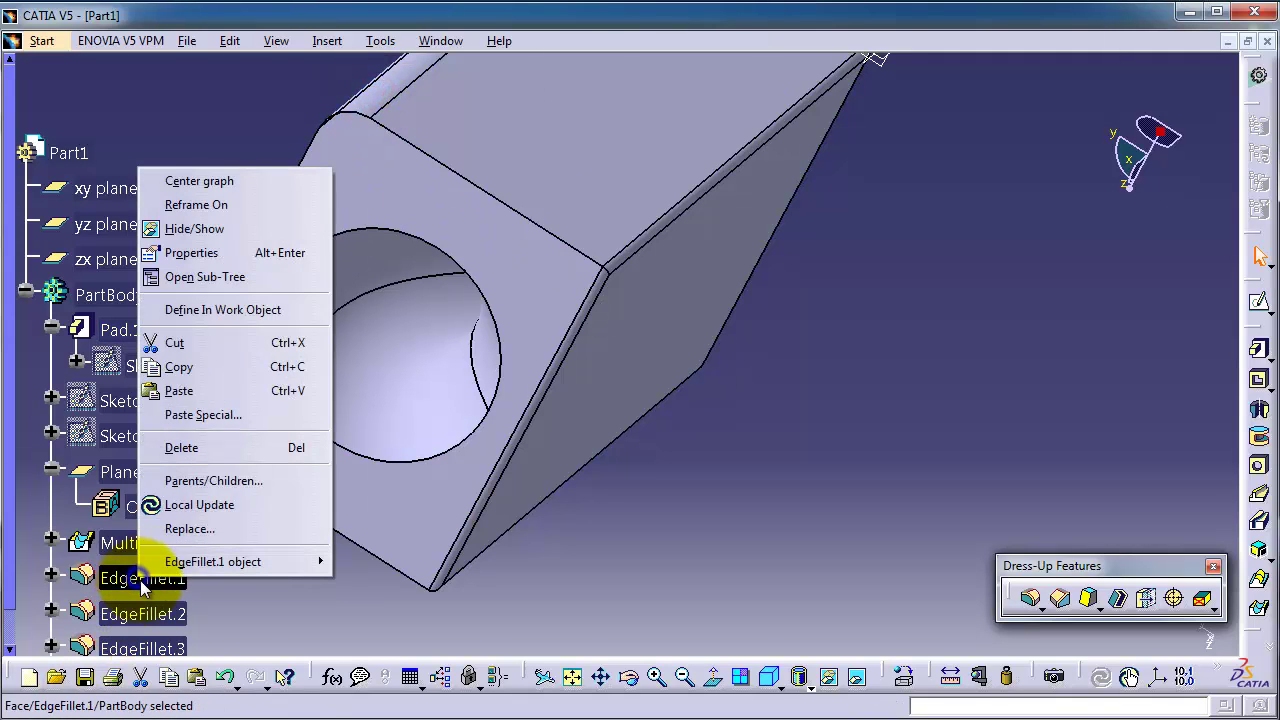
click(230, 447)
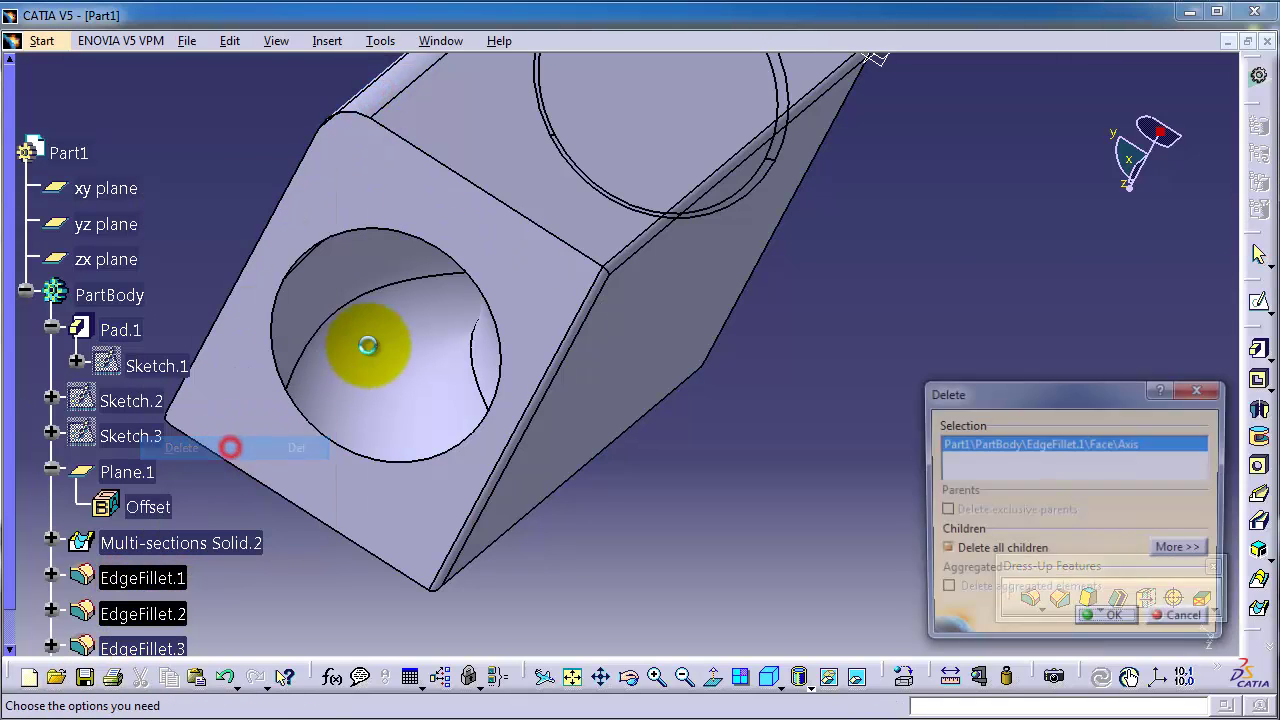
click(1110, 621)
middle_drag(586, 286, 765, 425)
Dismiss the deletion warnings and bring up Insert > Dress-Up Features showing Variable Fillet
click(1165, 618)
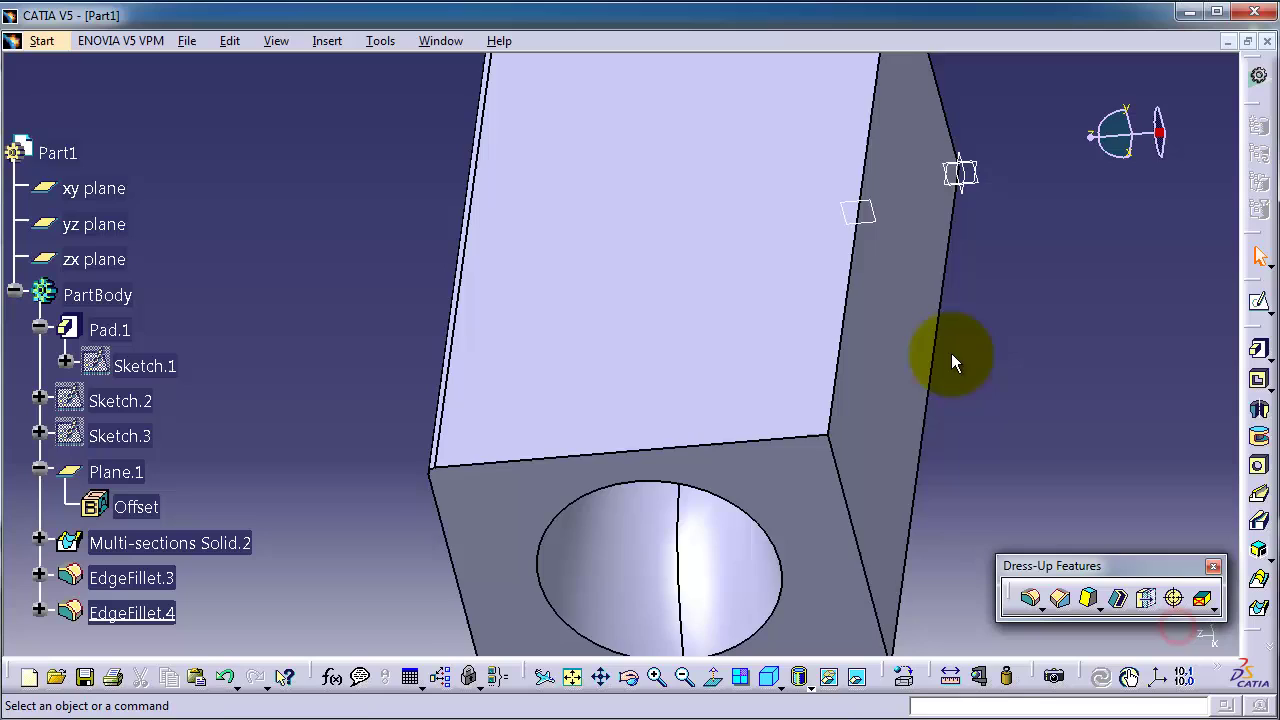
middle_drag(951, 355, 864, 410)
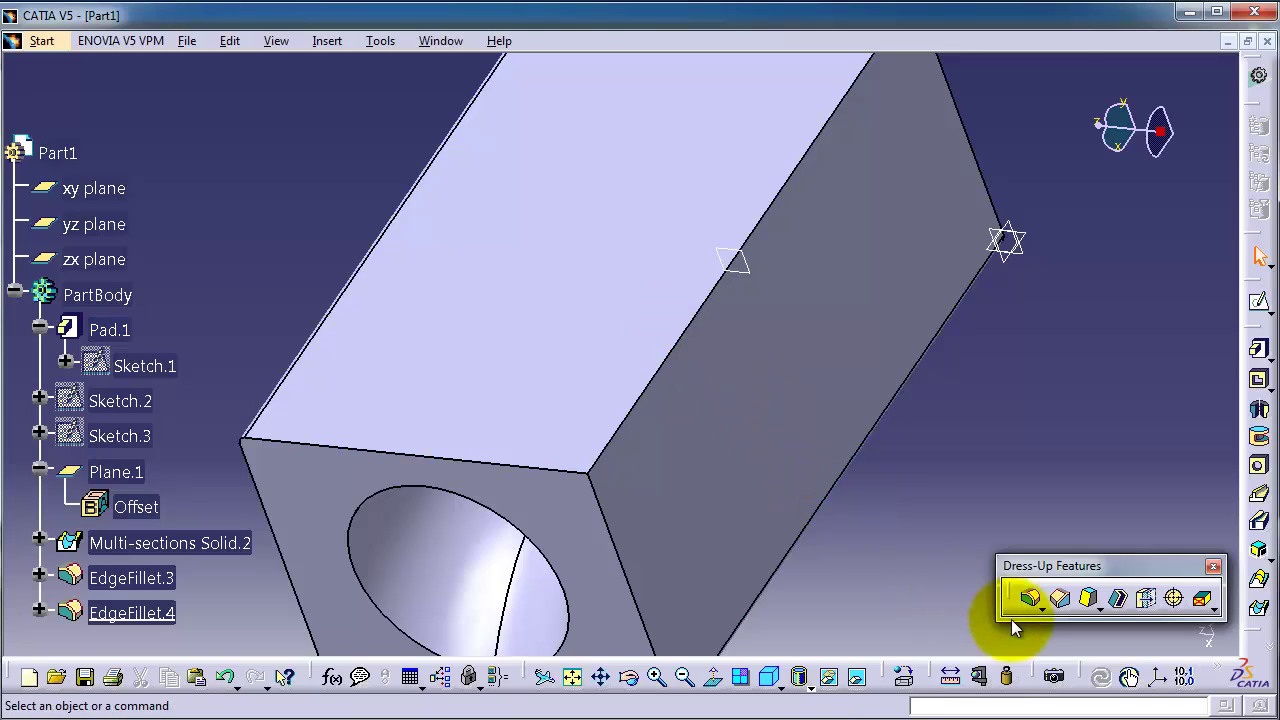
click(1043, 603)
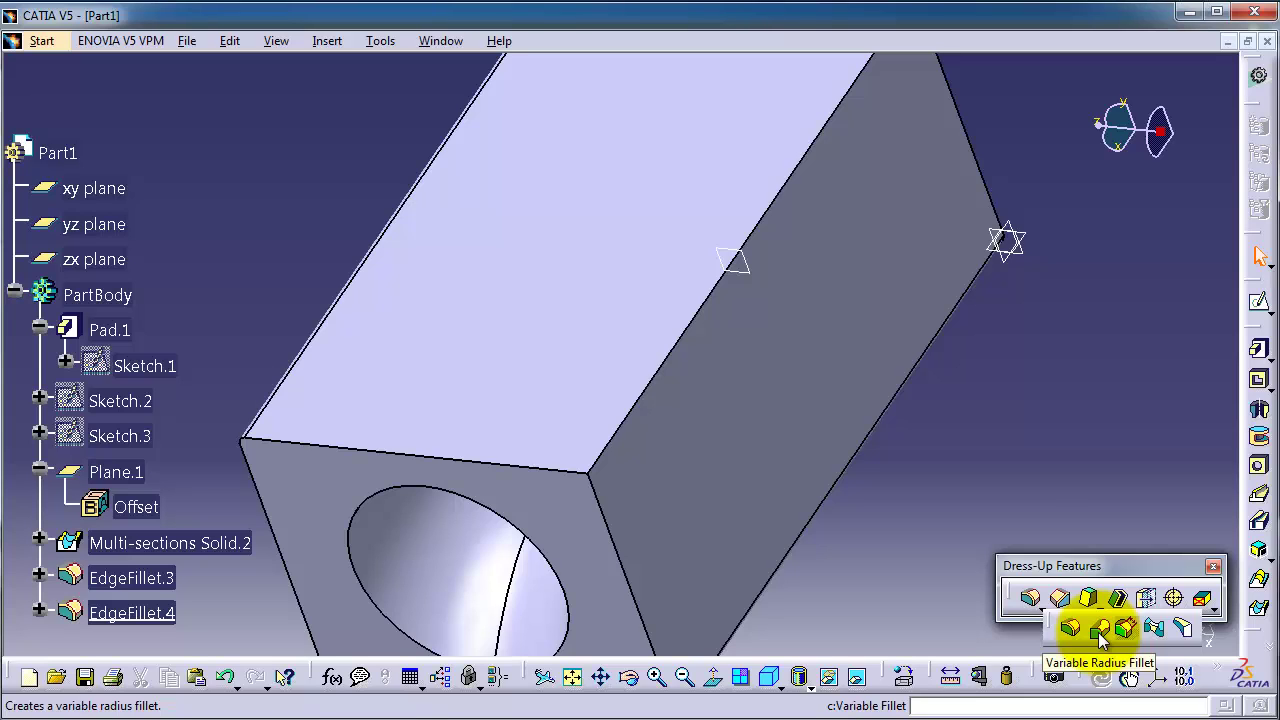
click(327, 41)
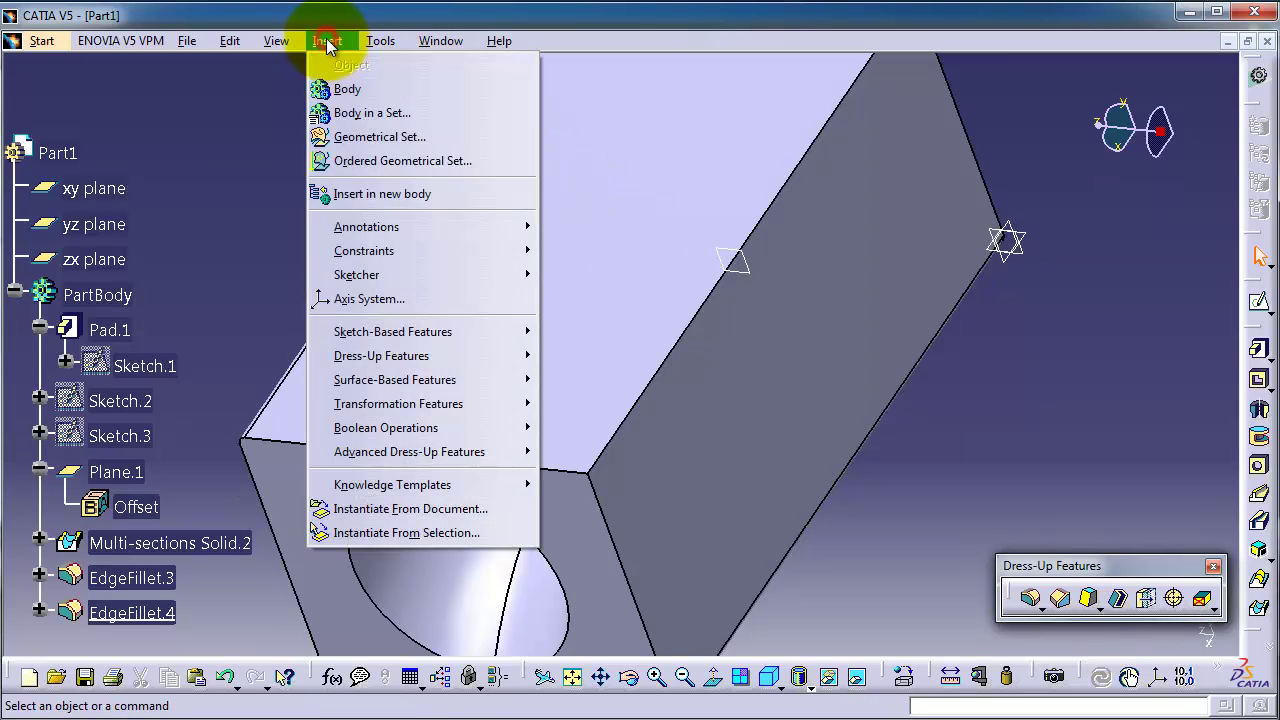
mouse_move(357, 366)
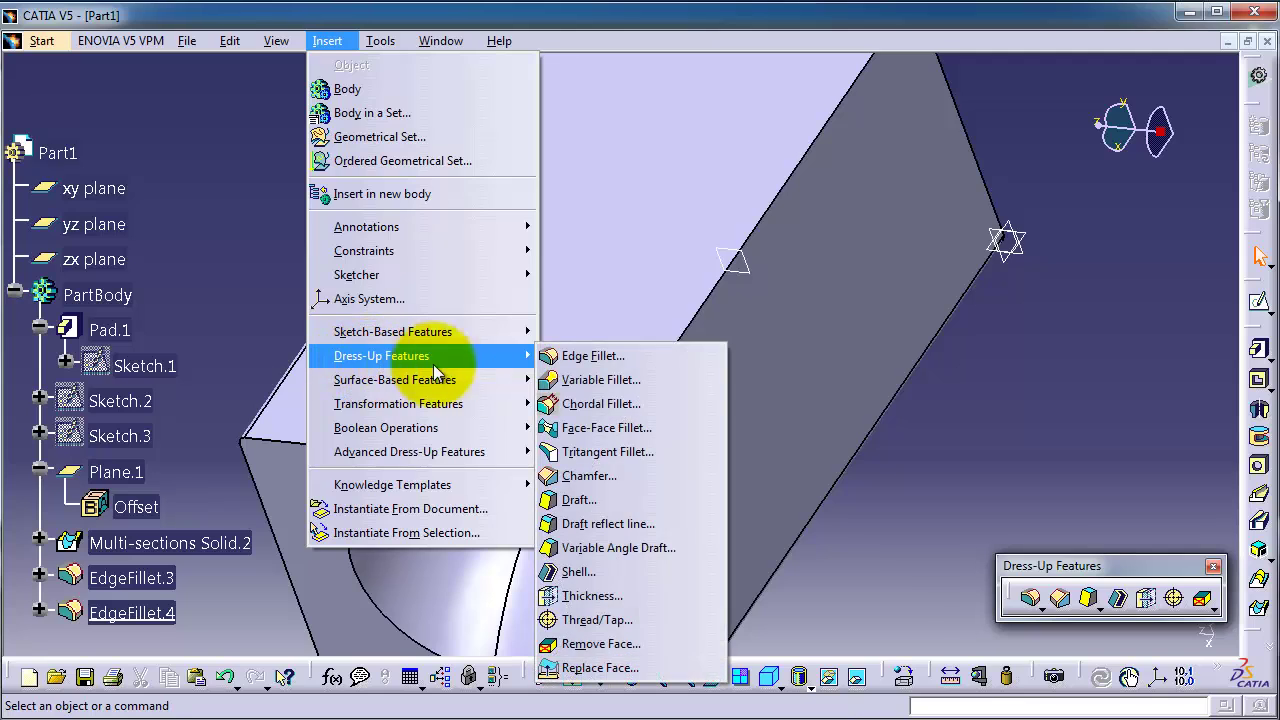
Start a Variable Fillet on long top edge TgtEdge.7 at 2mm, ready for control points
click(676, 386)
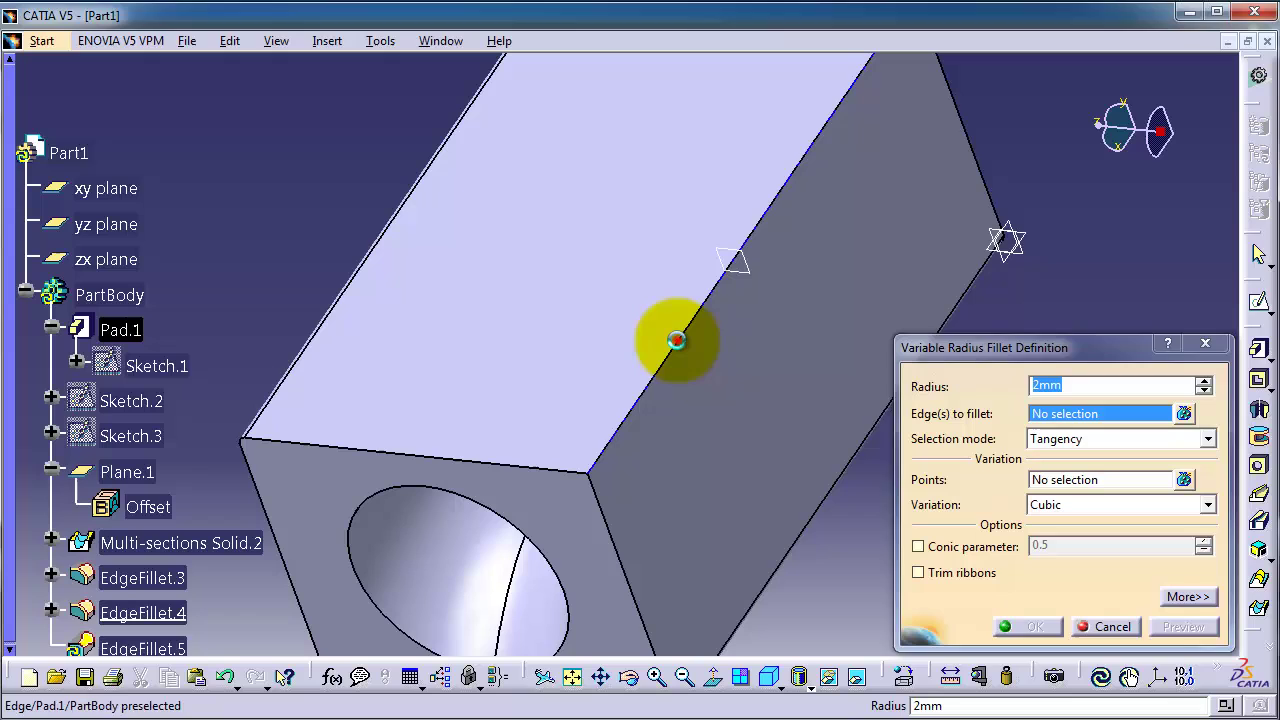
click(687, 347)
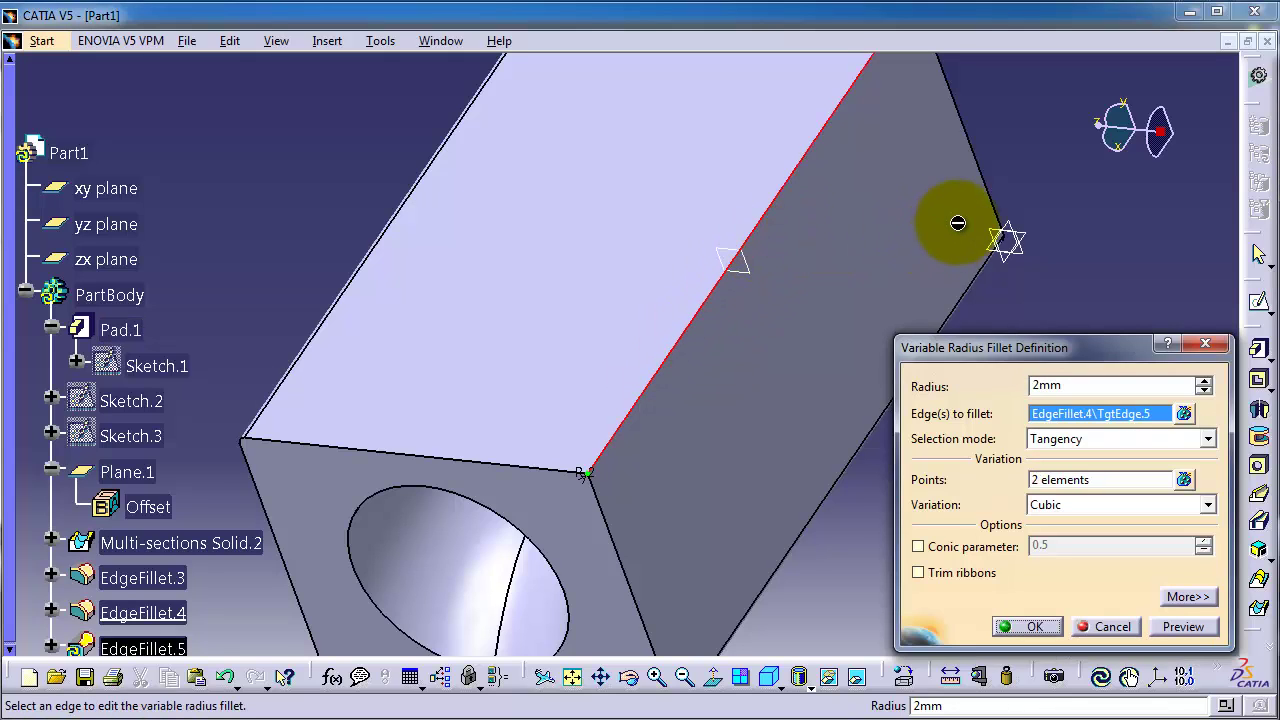
middle_drag(997, 149, 906, 288)
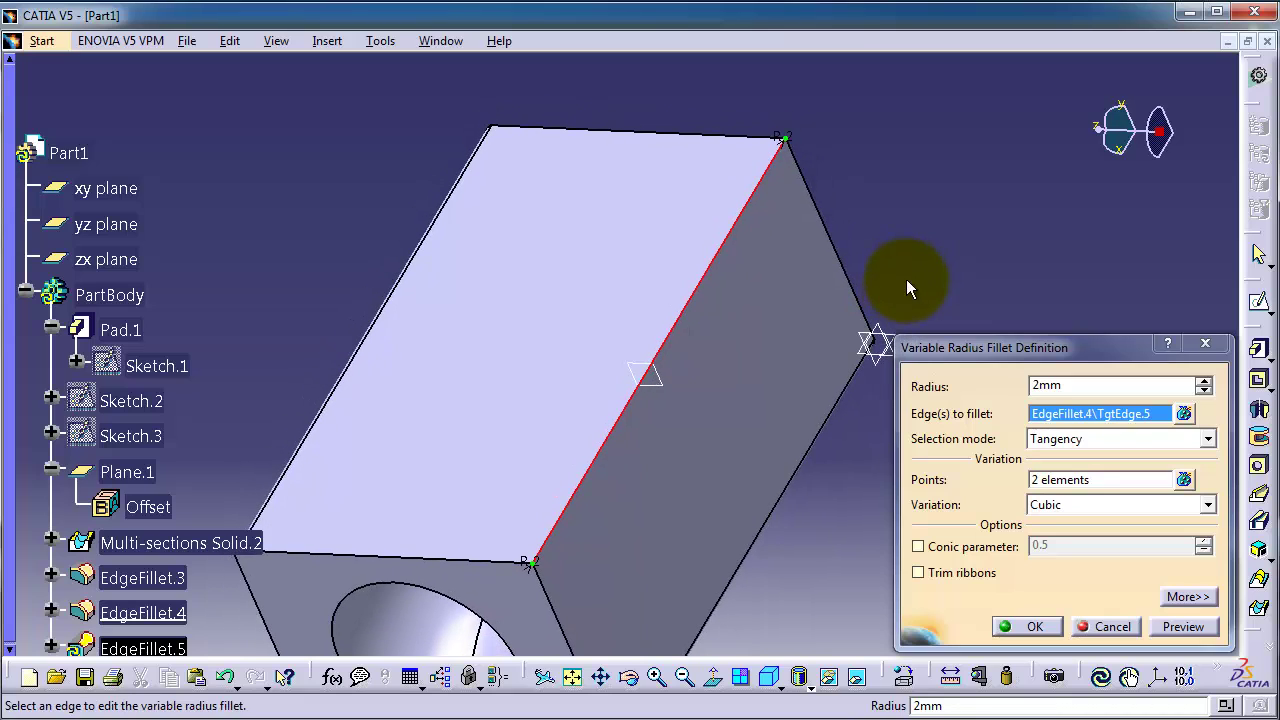
middle_drag(843, 153, 834, 192)
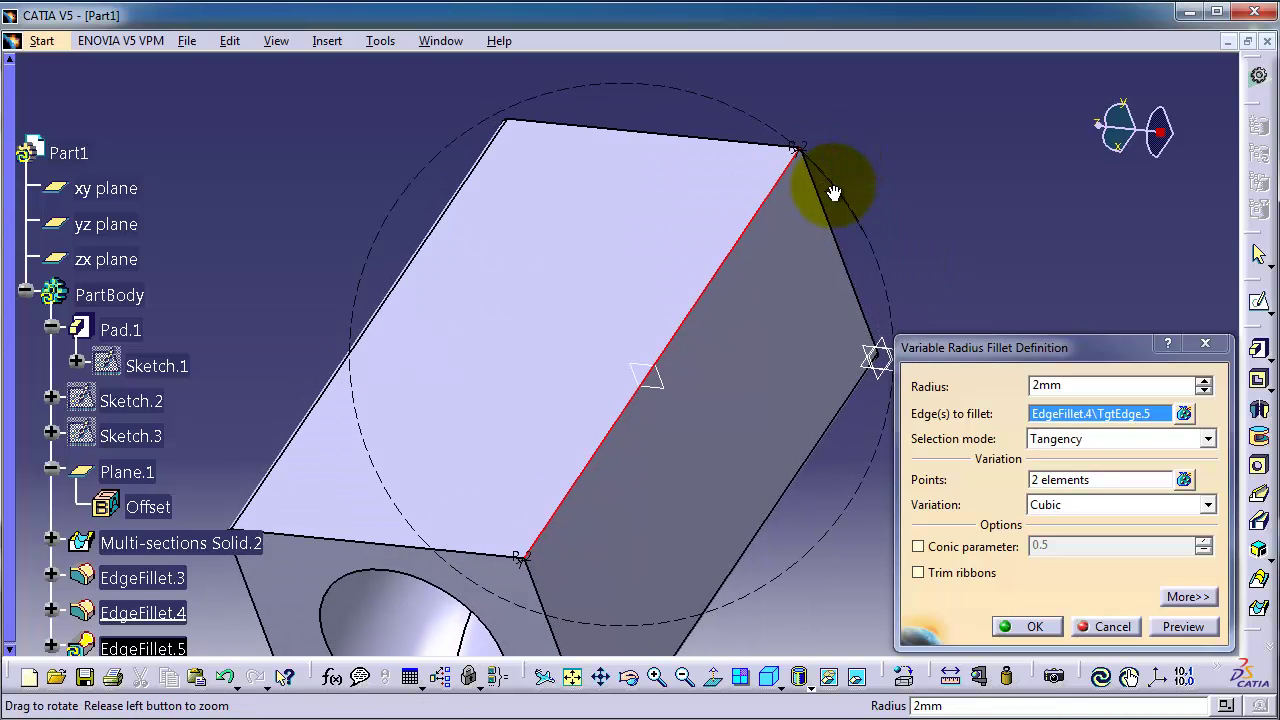
middle_drag(832, 122, 809, 137)
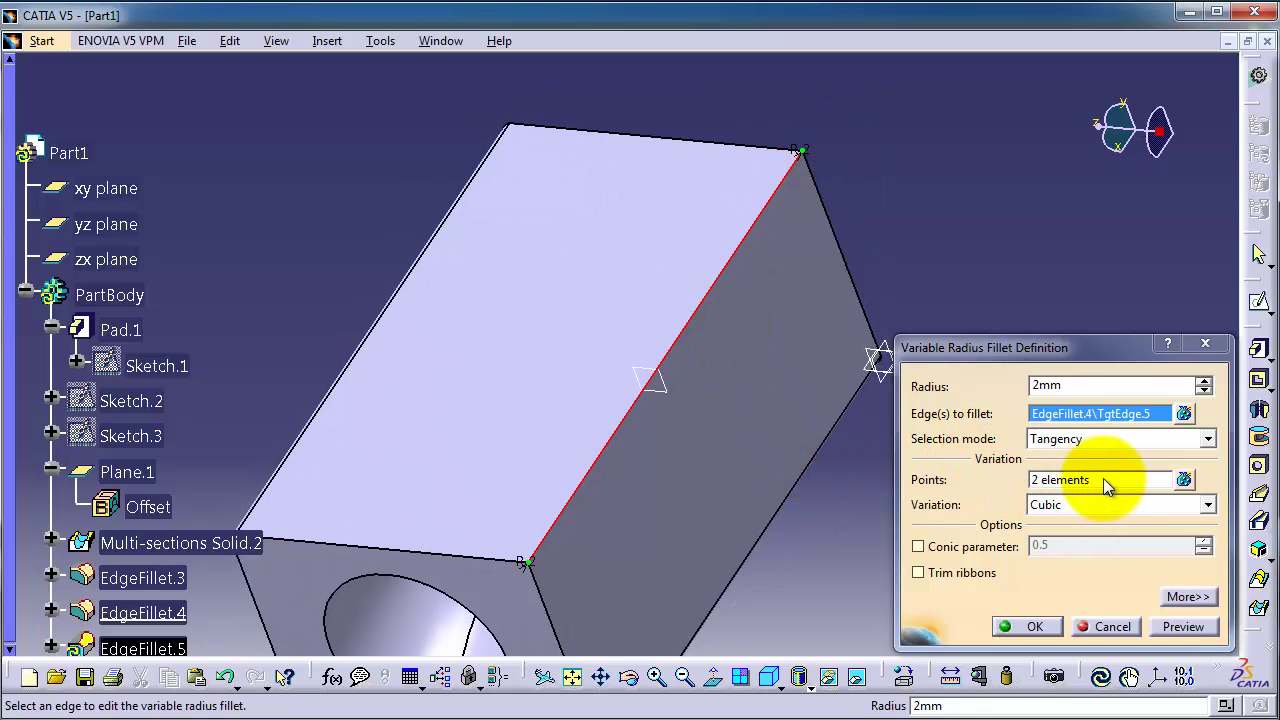
click(593, 456)
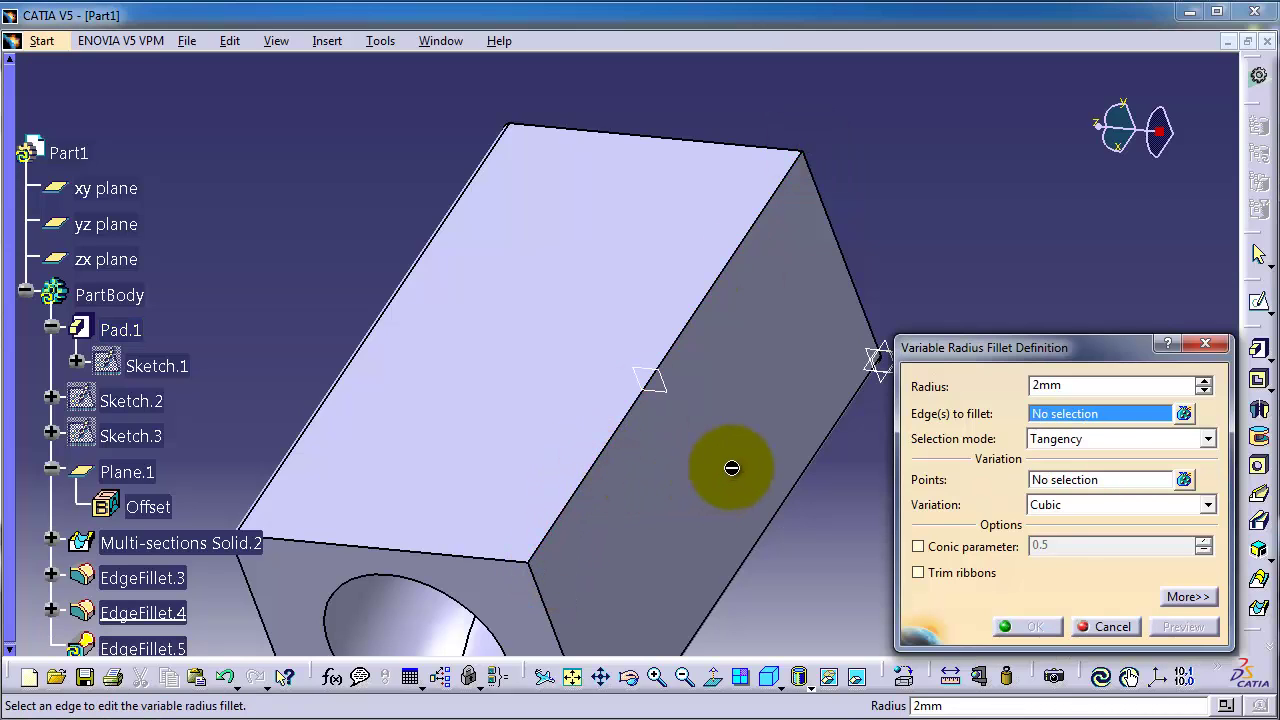
click(697, 300)
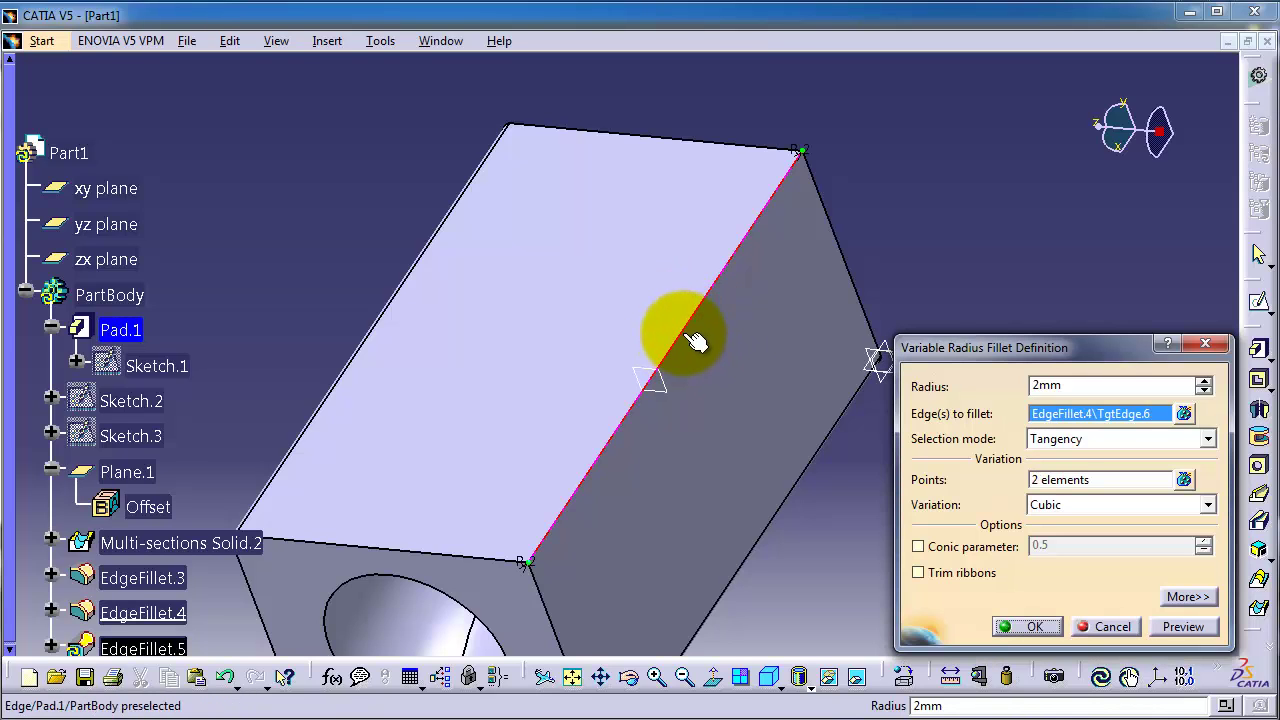
click(688, 335)
click(691, 330)
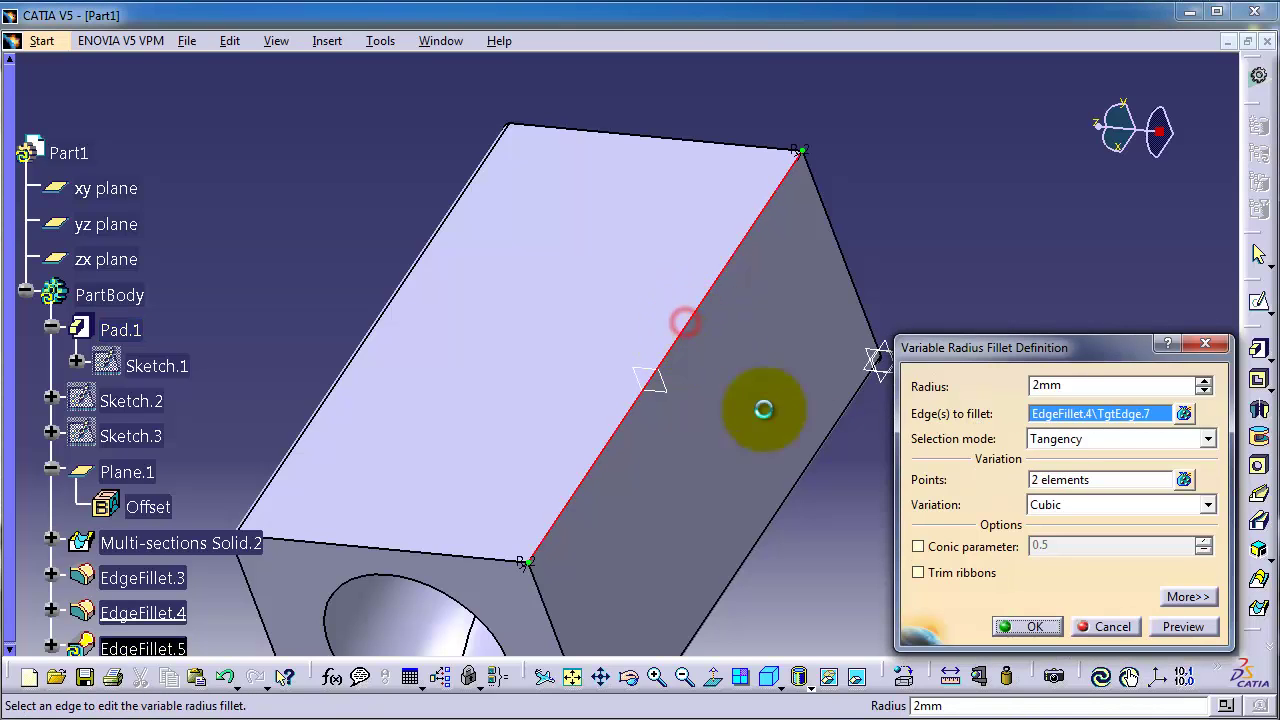
click(1040, 484)
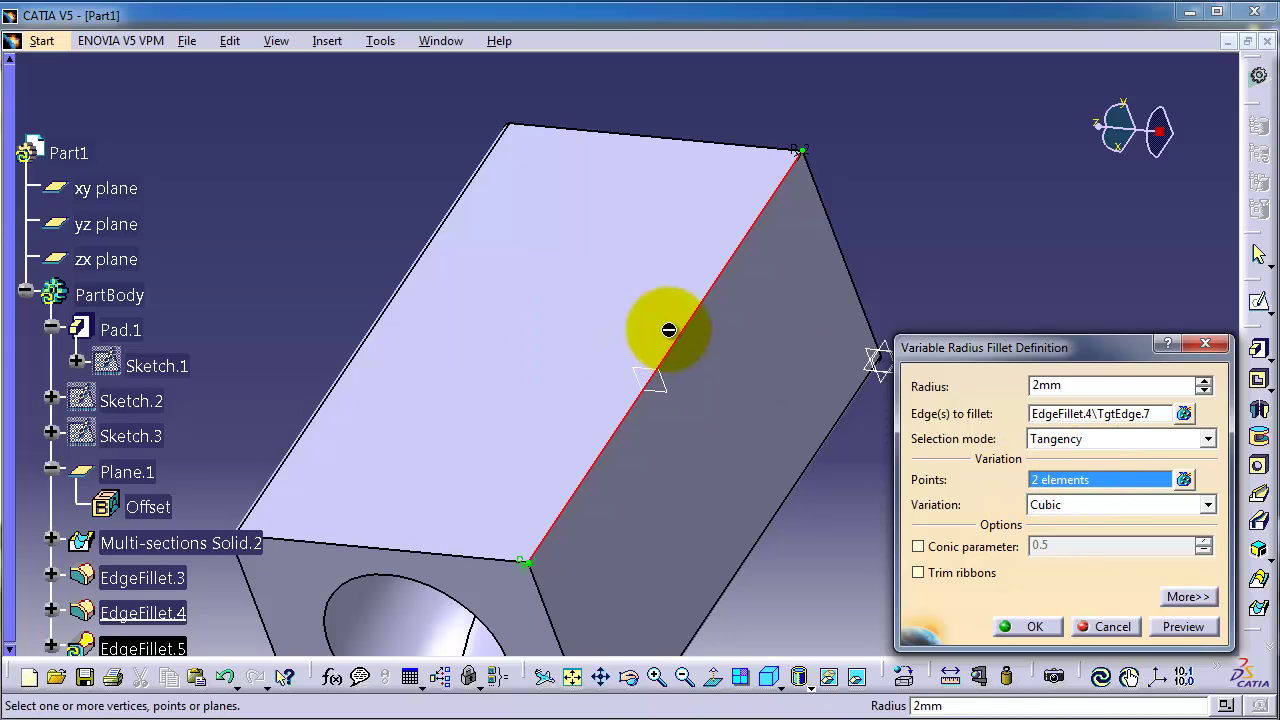
Place three intermediate control points along the long edge for five point elements in total
click(682, 327)
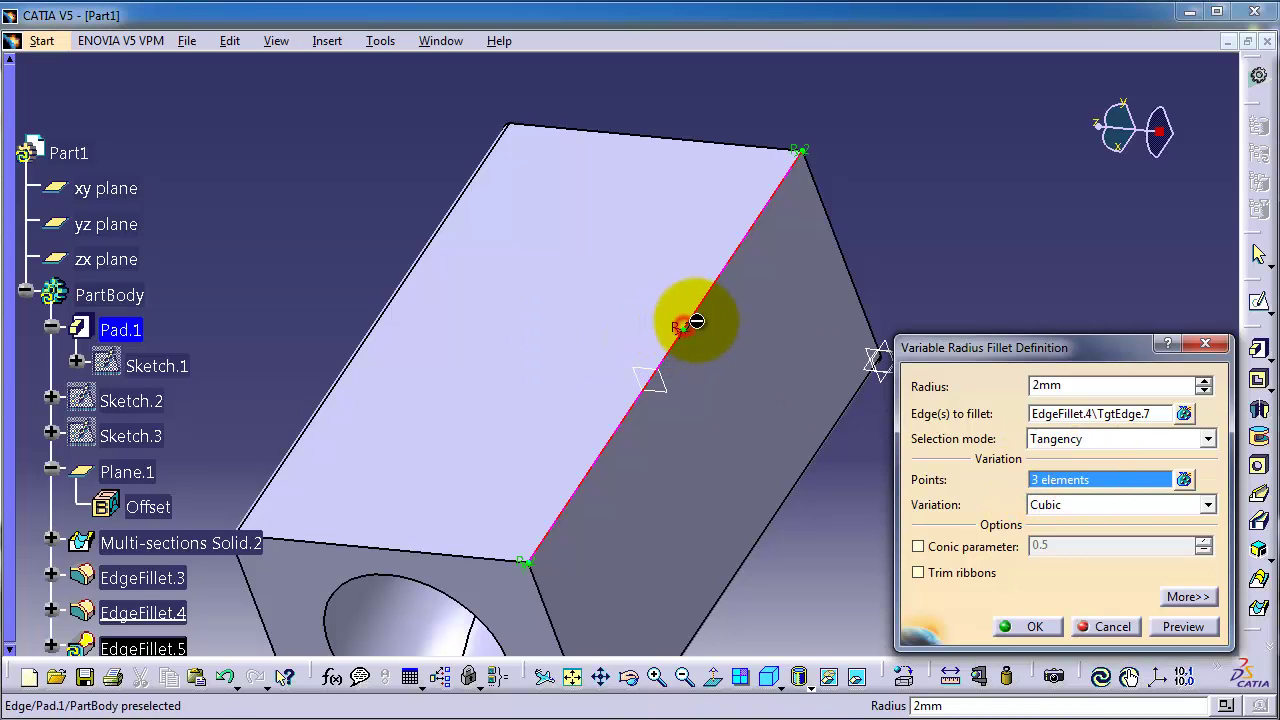
click(740, 250)
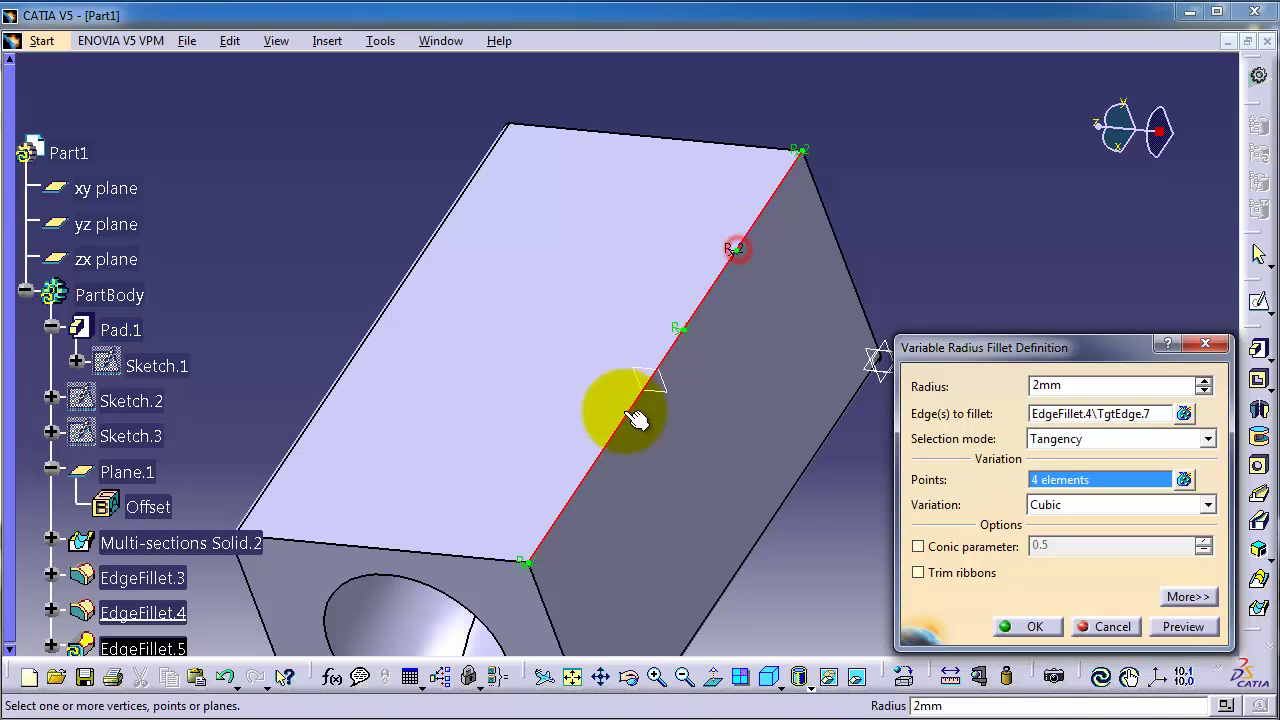
click(591, 464)
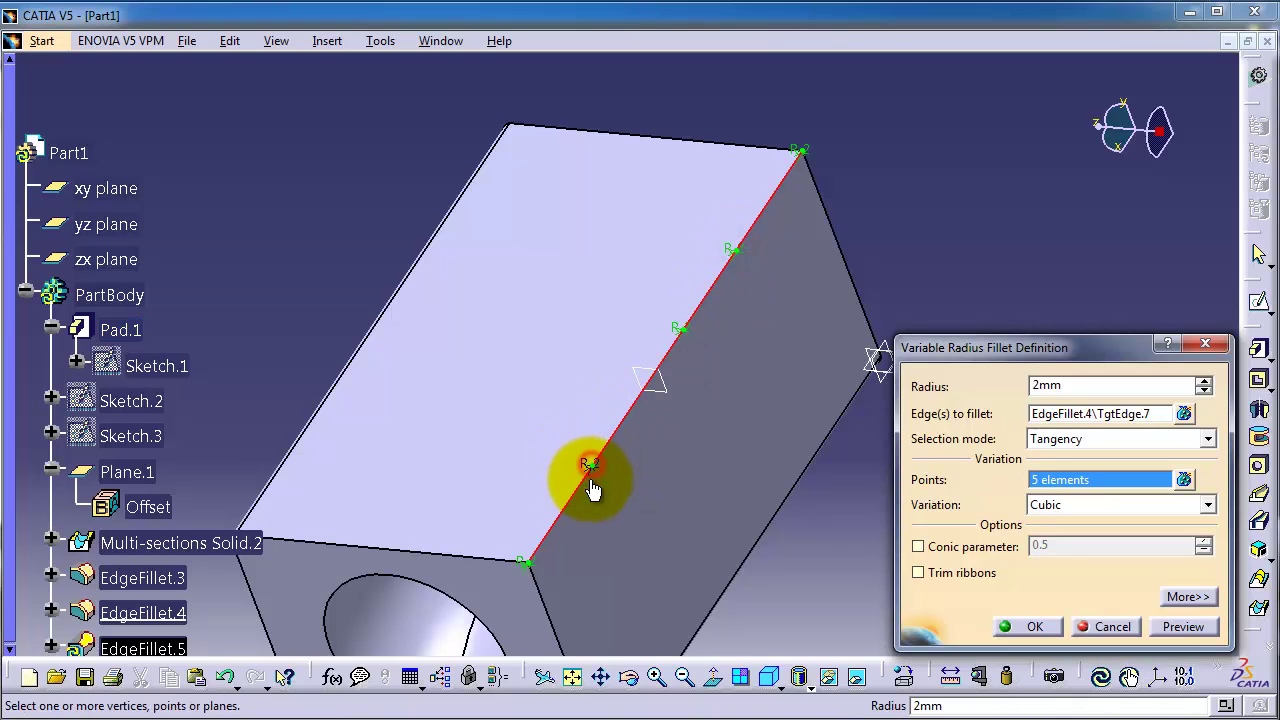
click(630, 404)
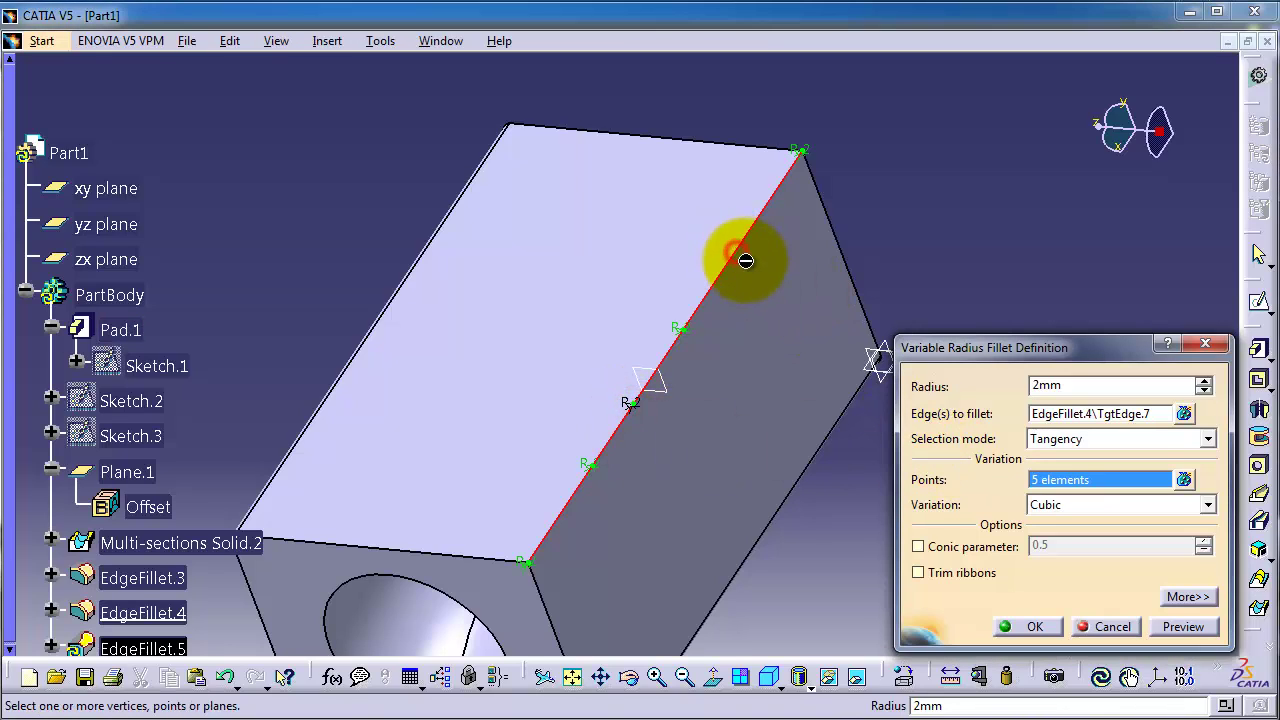
click(684, 334)
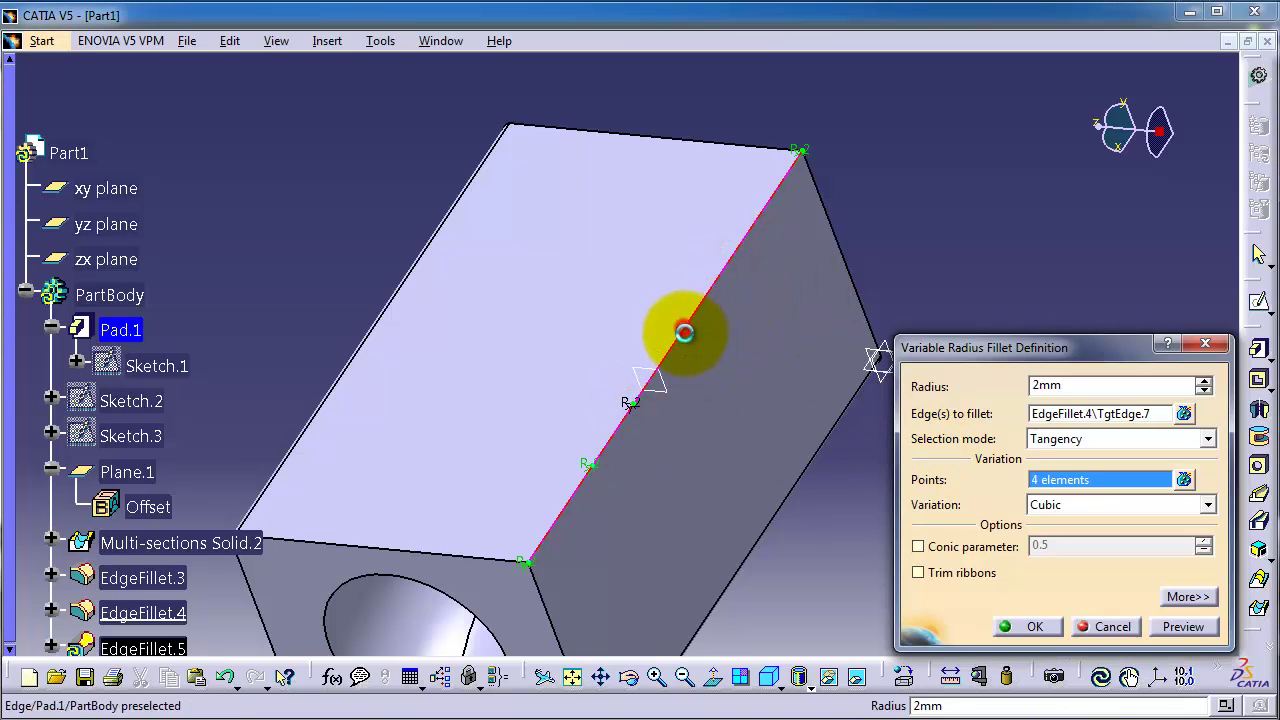
click(631, 406)
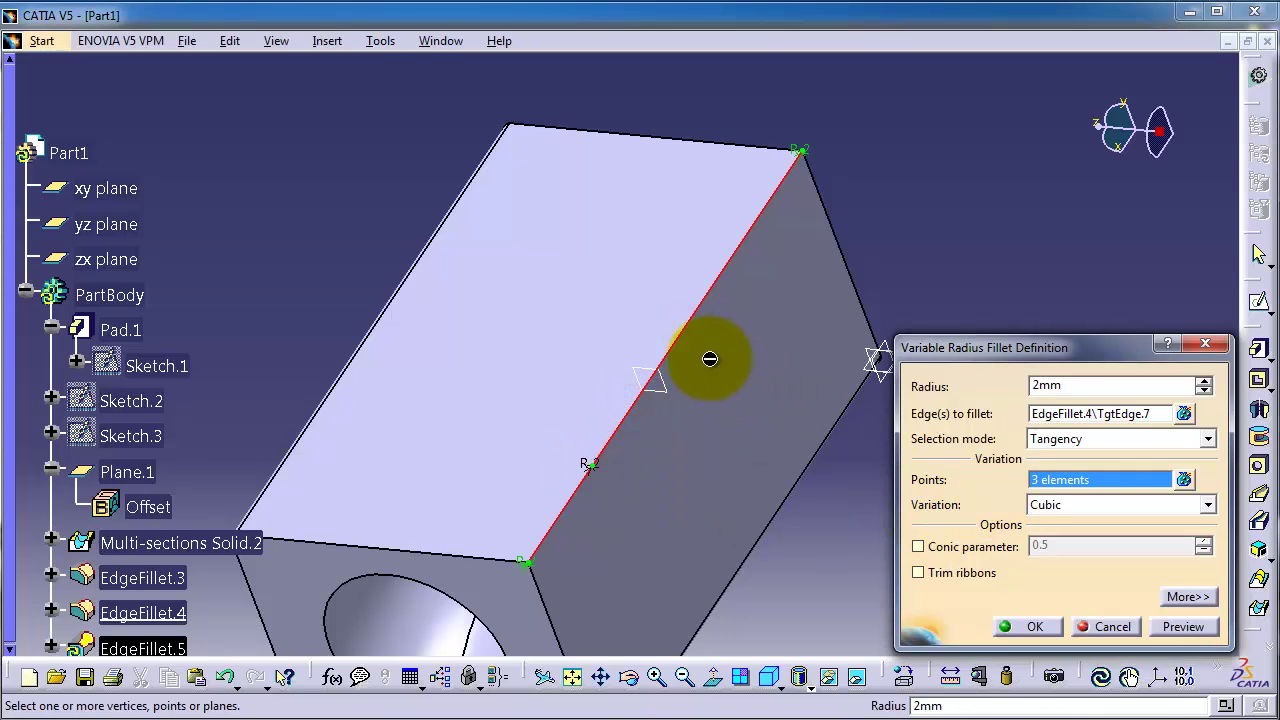
click(672, 342)
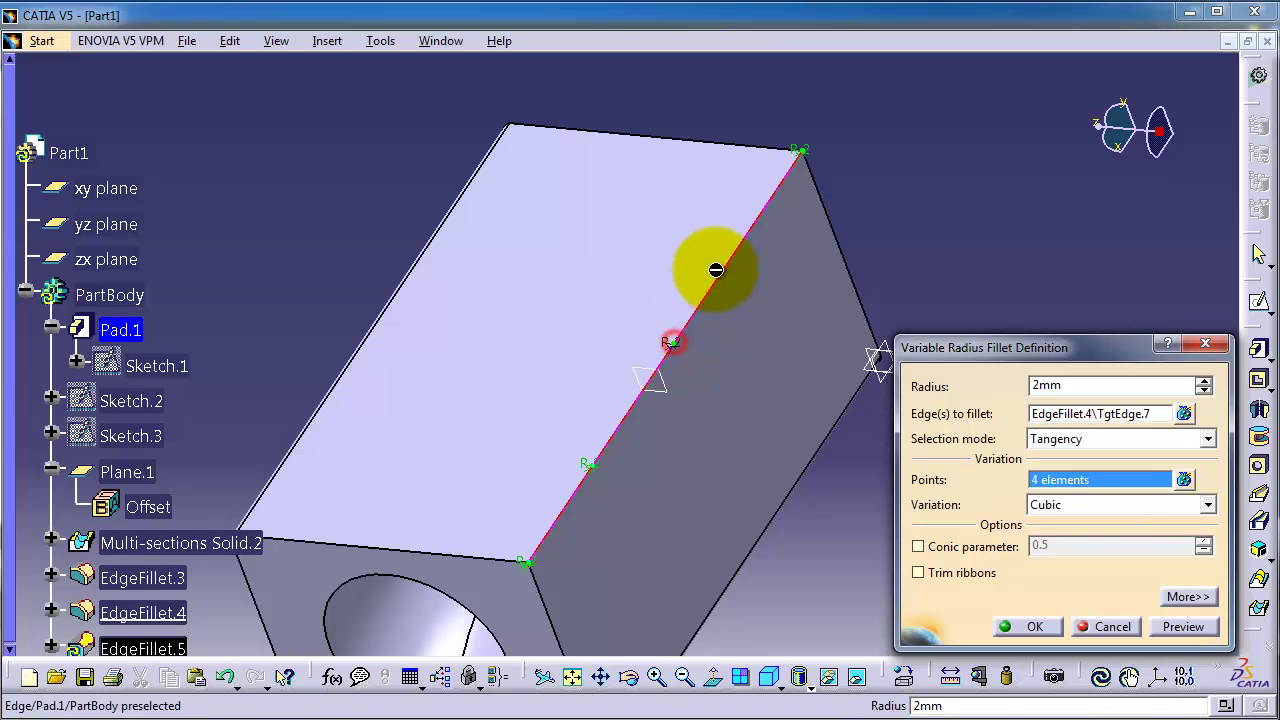
click(750, 233)
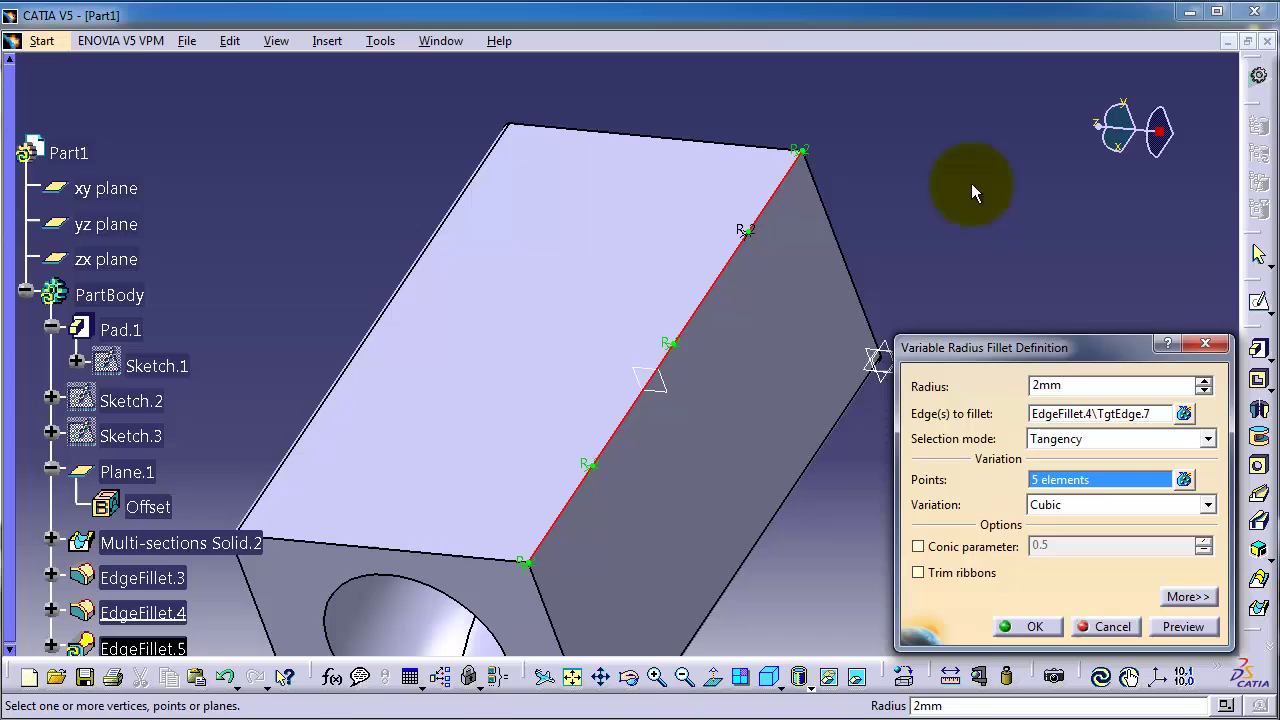
Set the fillet radius at the edge's upper corner to 5 mm
middle_drag(971, 191, 940, 160)
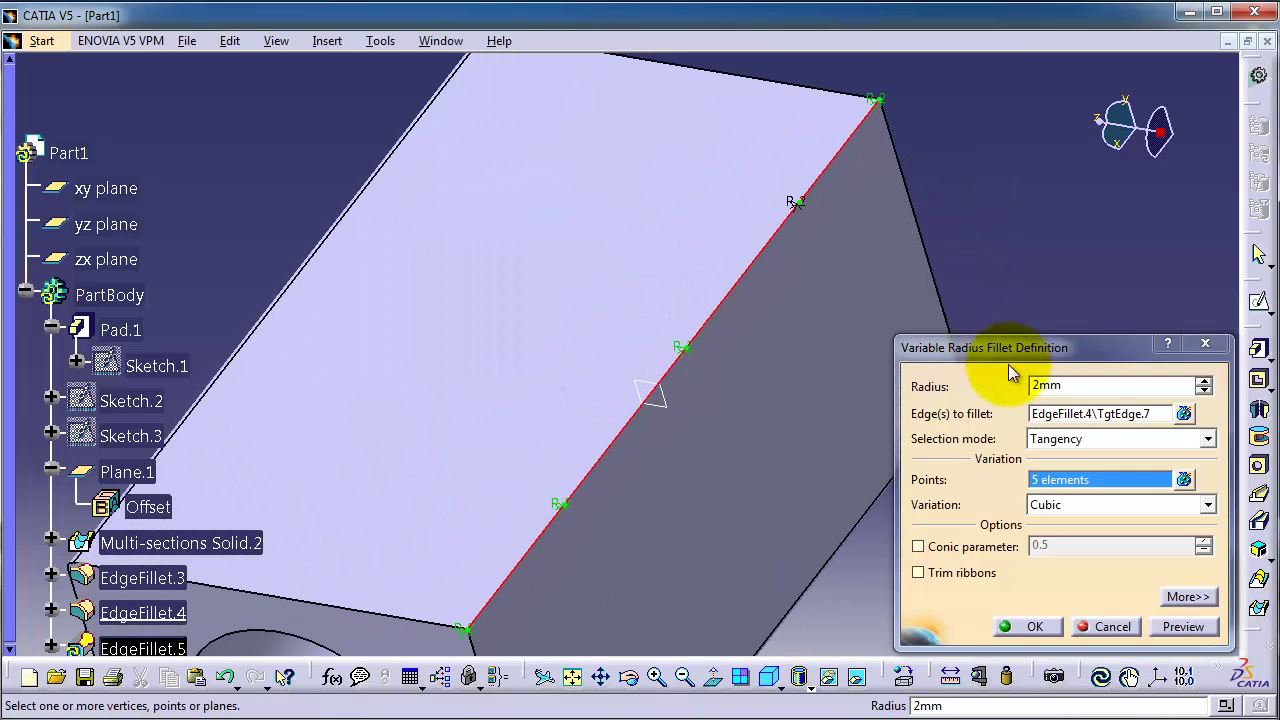
double_click(880, 99)
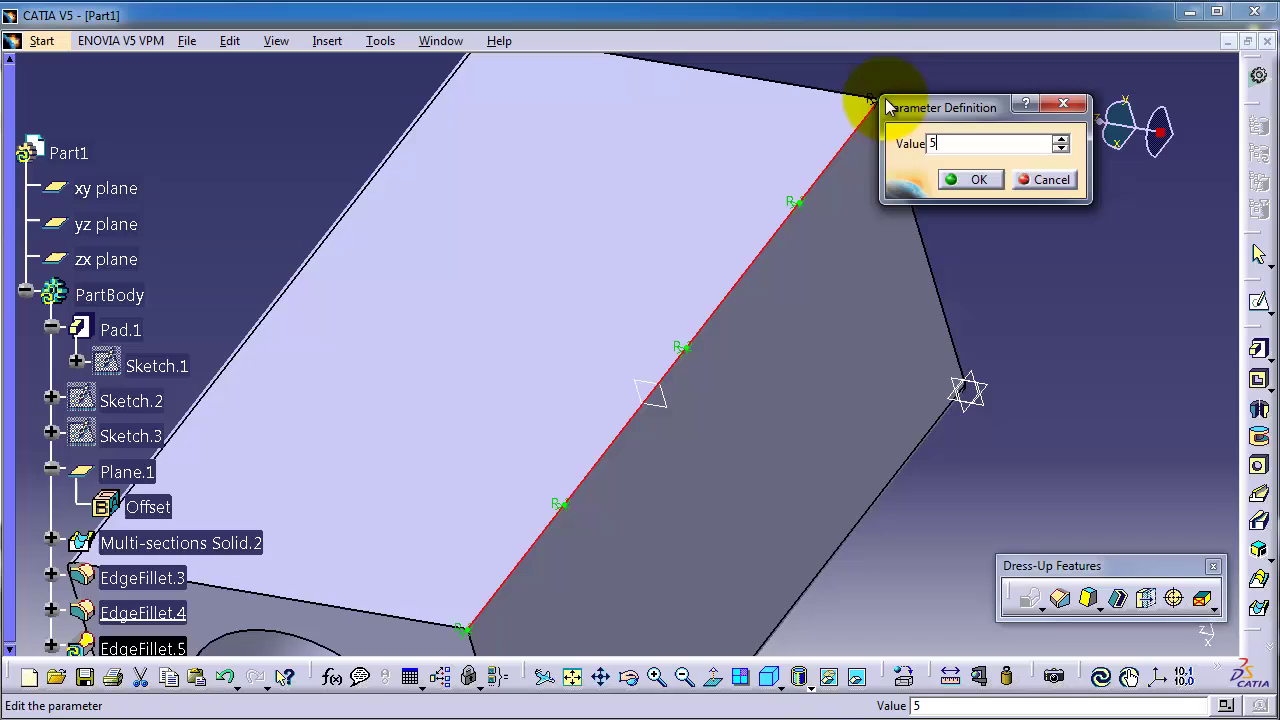
click(955, 178)
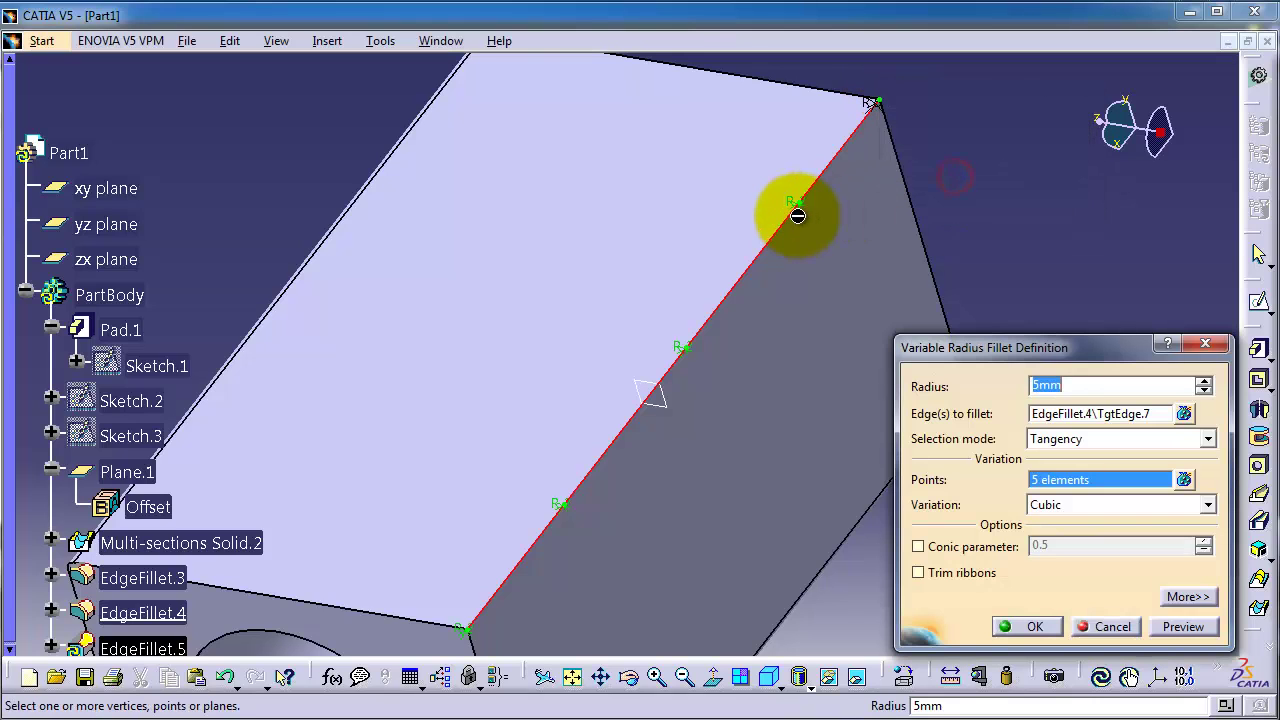
Re-add the upper control point and give it a 10 mm radius
click(797, 204)
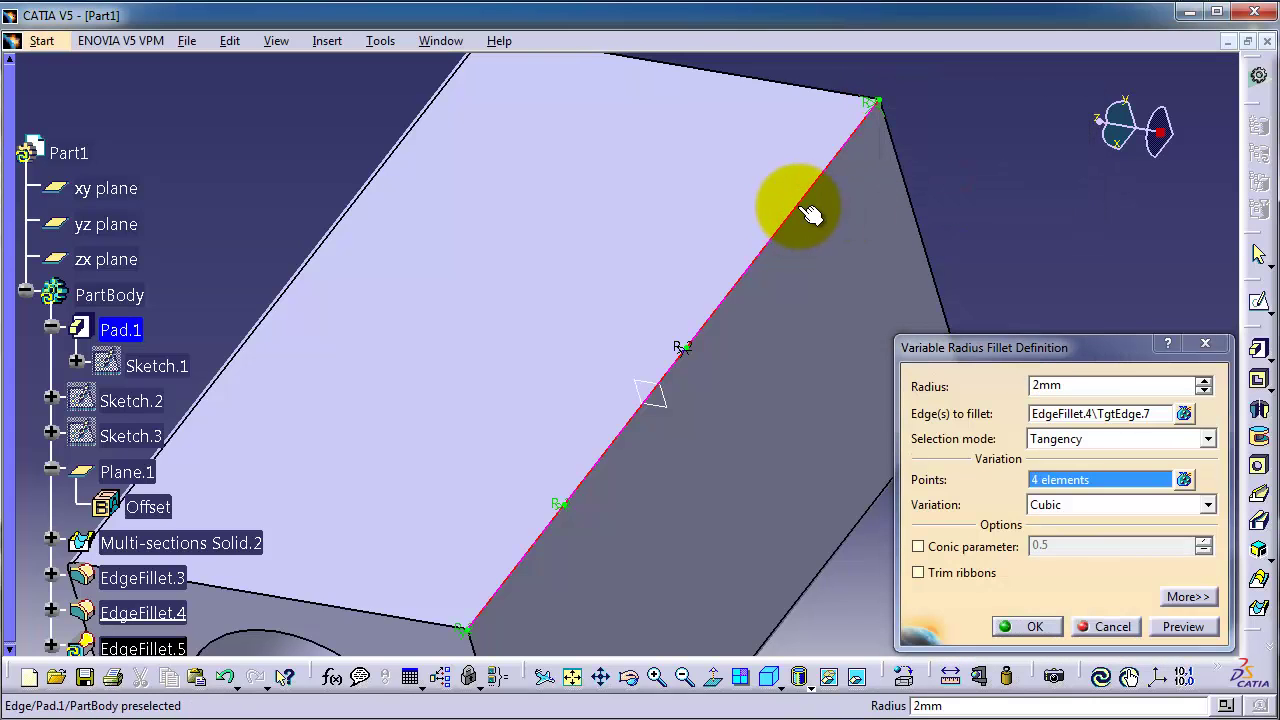
click(1104, 388)
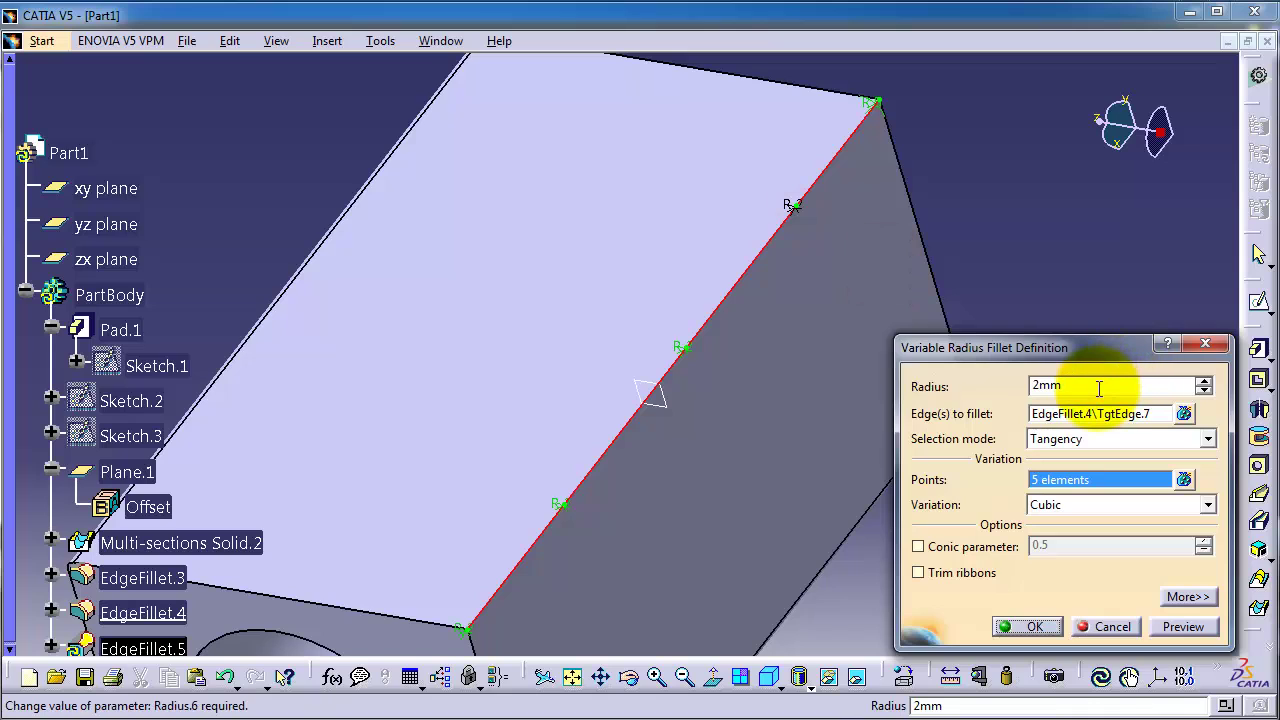
key(Return)
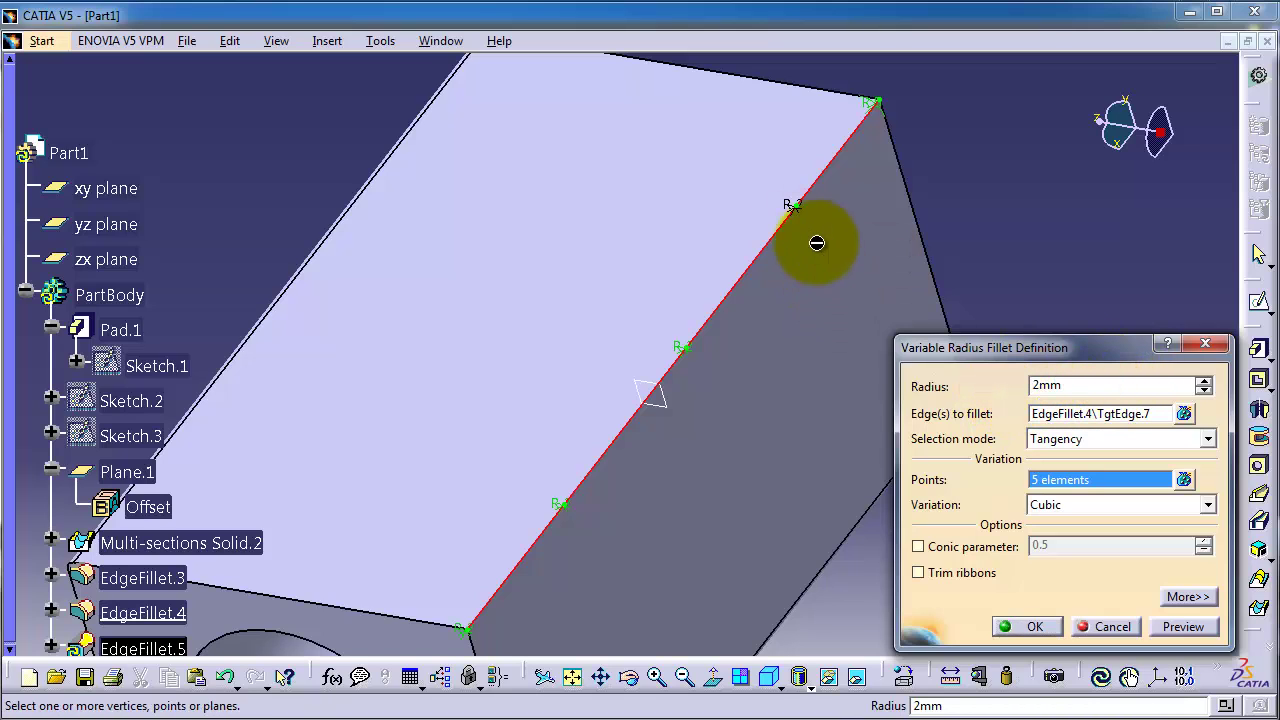
double_click(797, 205)
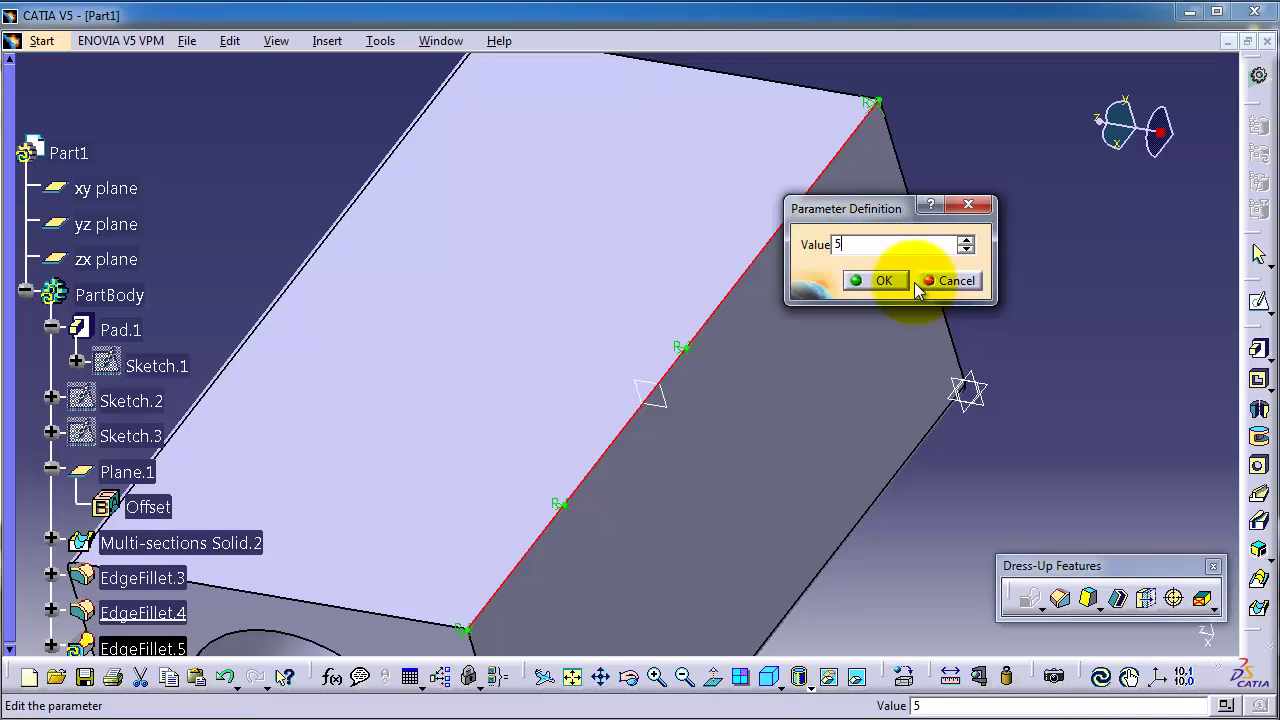
double_click(848, 245)
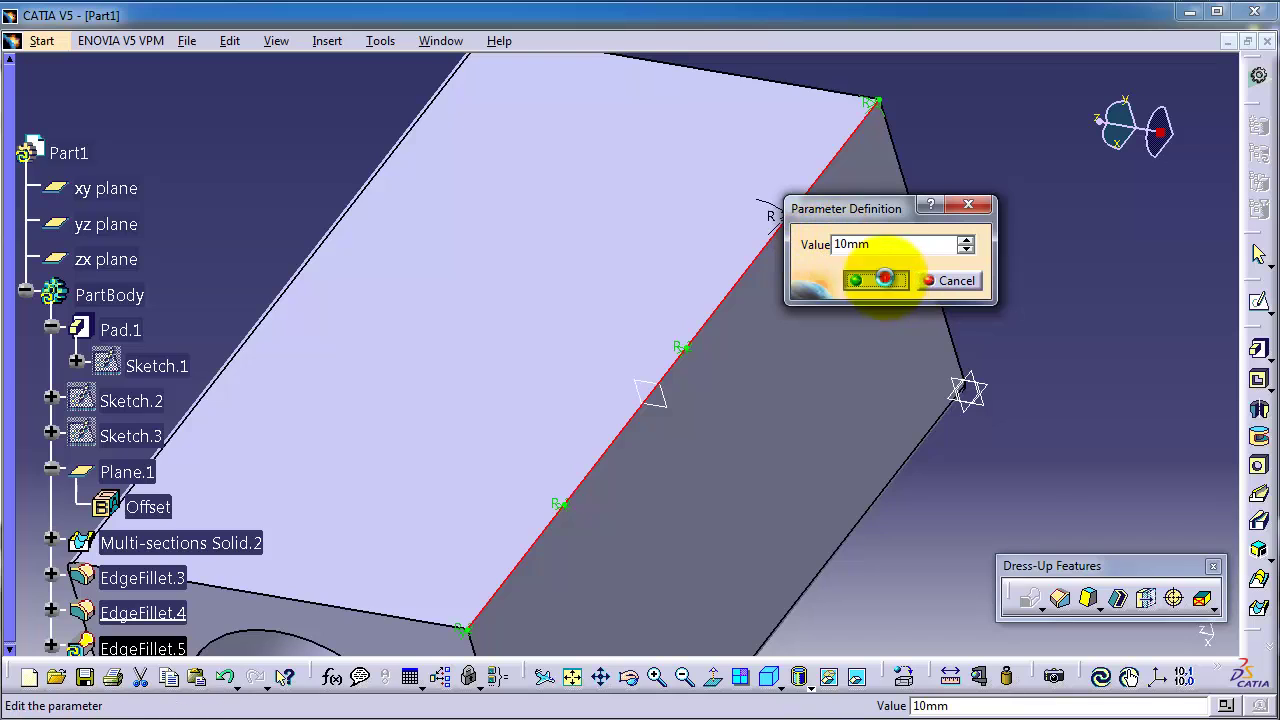
click(885, 279)
mouse_move(733, 347)
middle_down()
mouse_move(726, 300)
mouse_move(737, 337)
middle_up()
Enter 25 mm for the middle point, 10 mm for the lower point, 5 mm at the lower corner
double_click(706, 350)
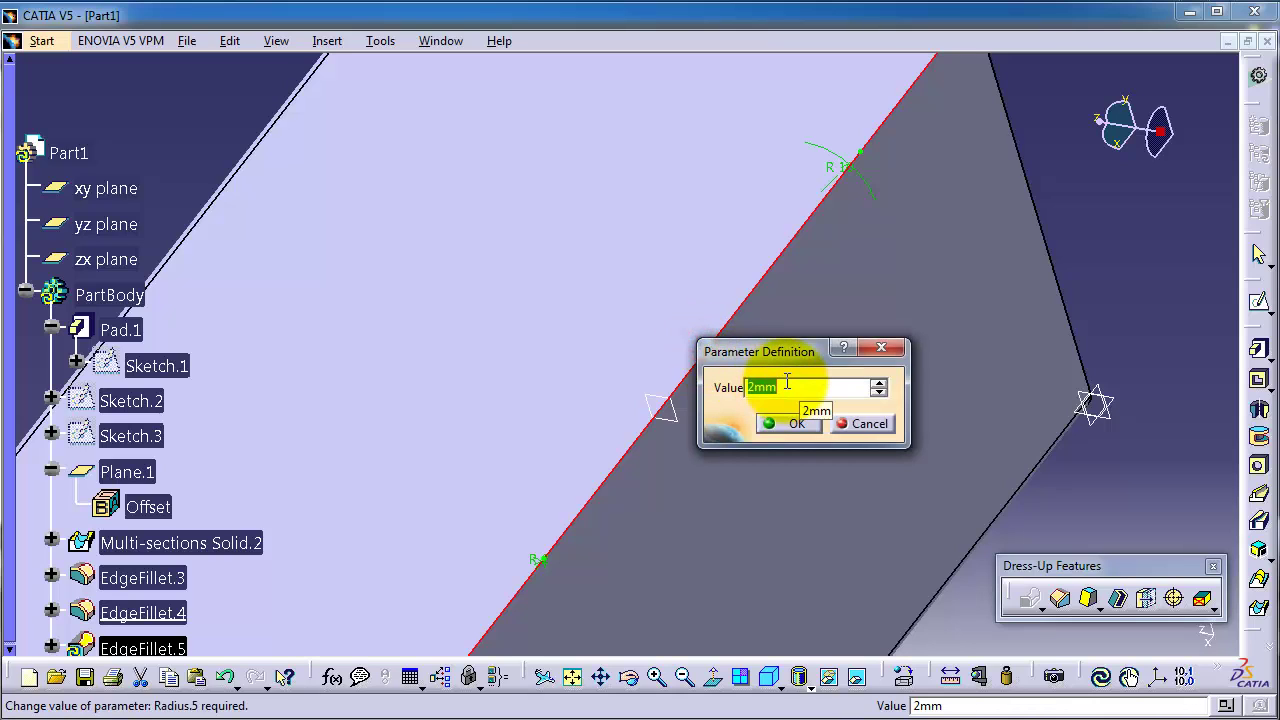
click(788, 423)
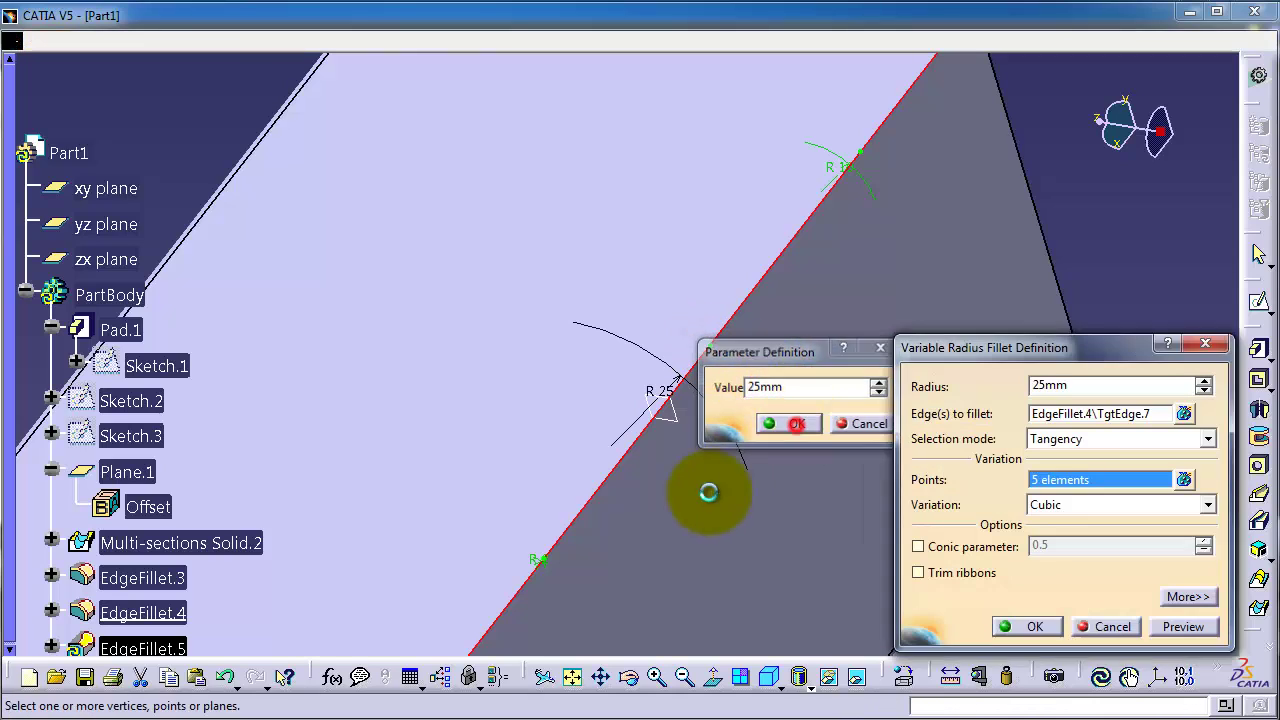
double_click(538, 558)
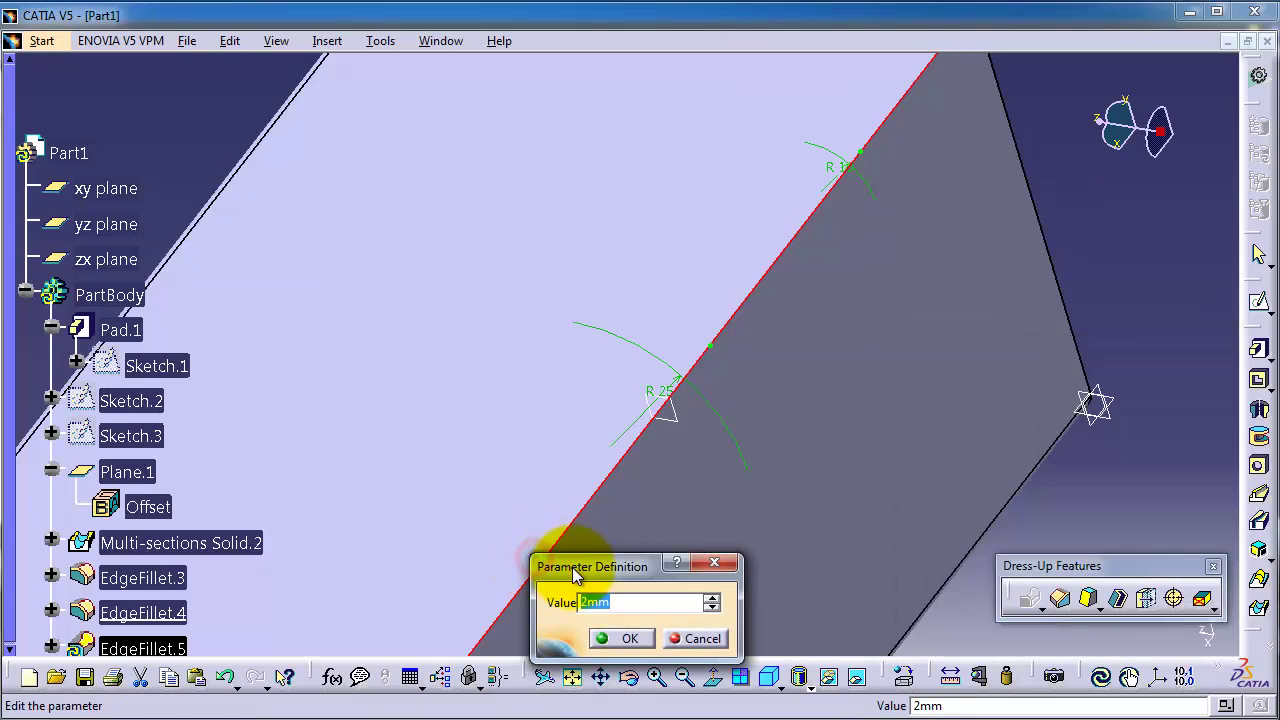
click(621, 638)
middle_drag(511, 438, 640, 180)
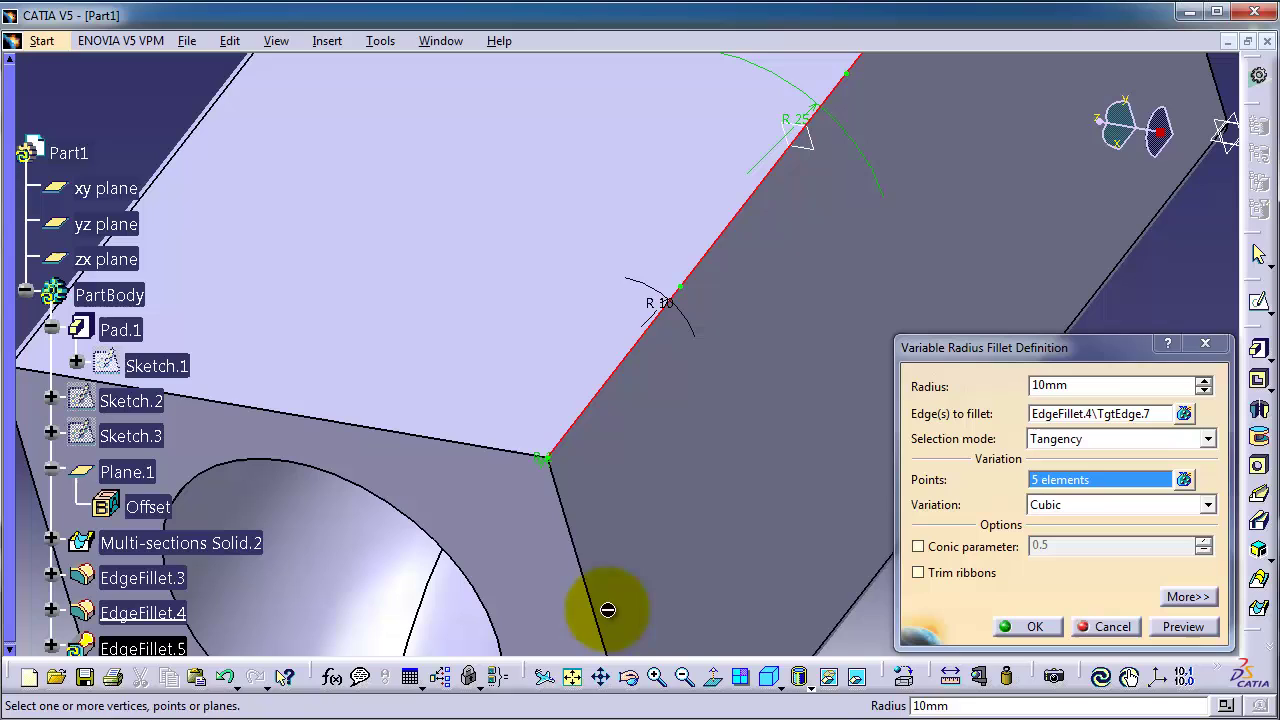
double_click(541, 462)
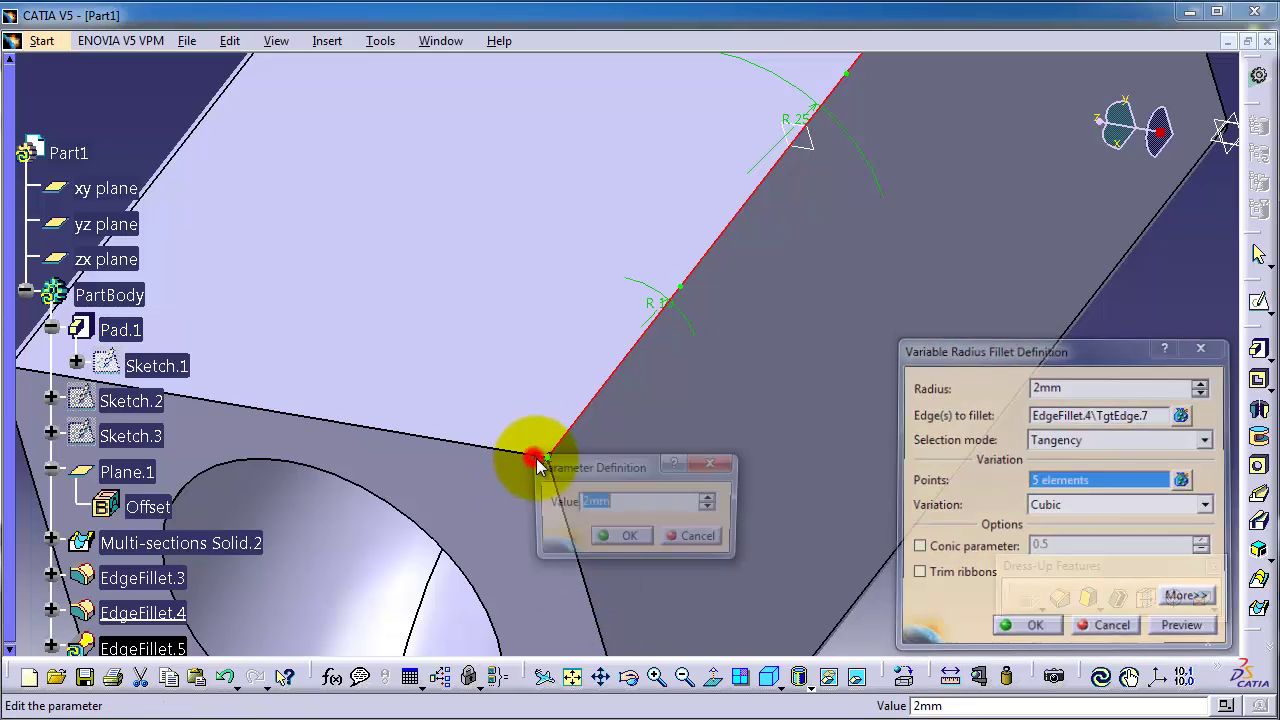
text(5)
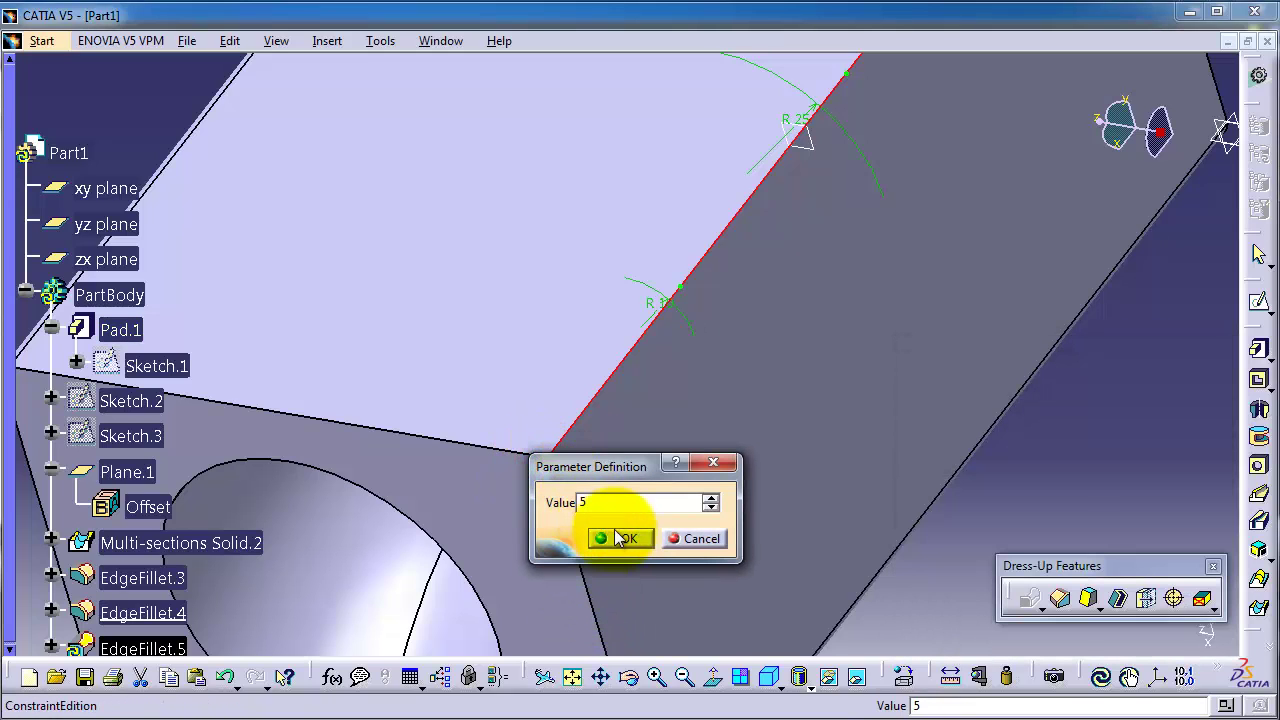
click(618, 537)
Preview the variable fillet and orbit to check it swells to 25 mm mid-edge
click(1188, 626)
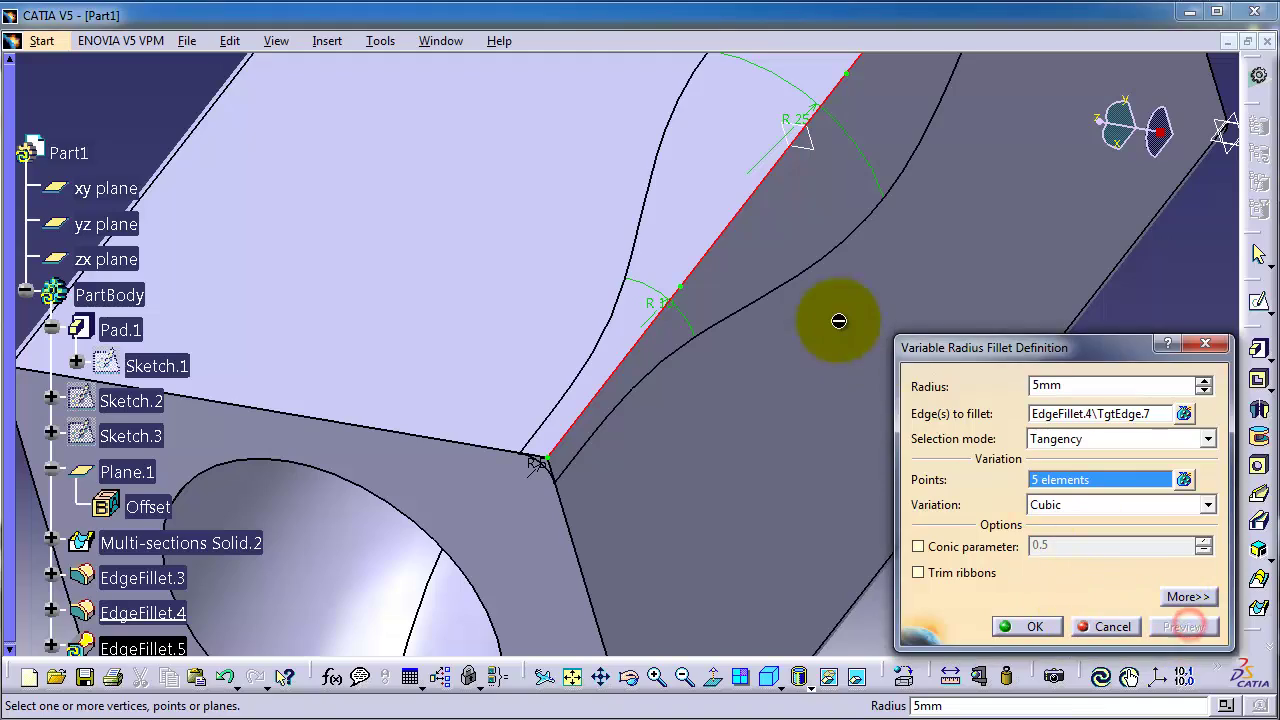
middle_drag(789, 371, 733, 575)
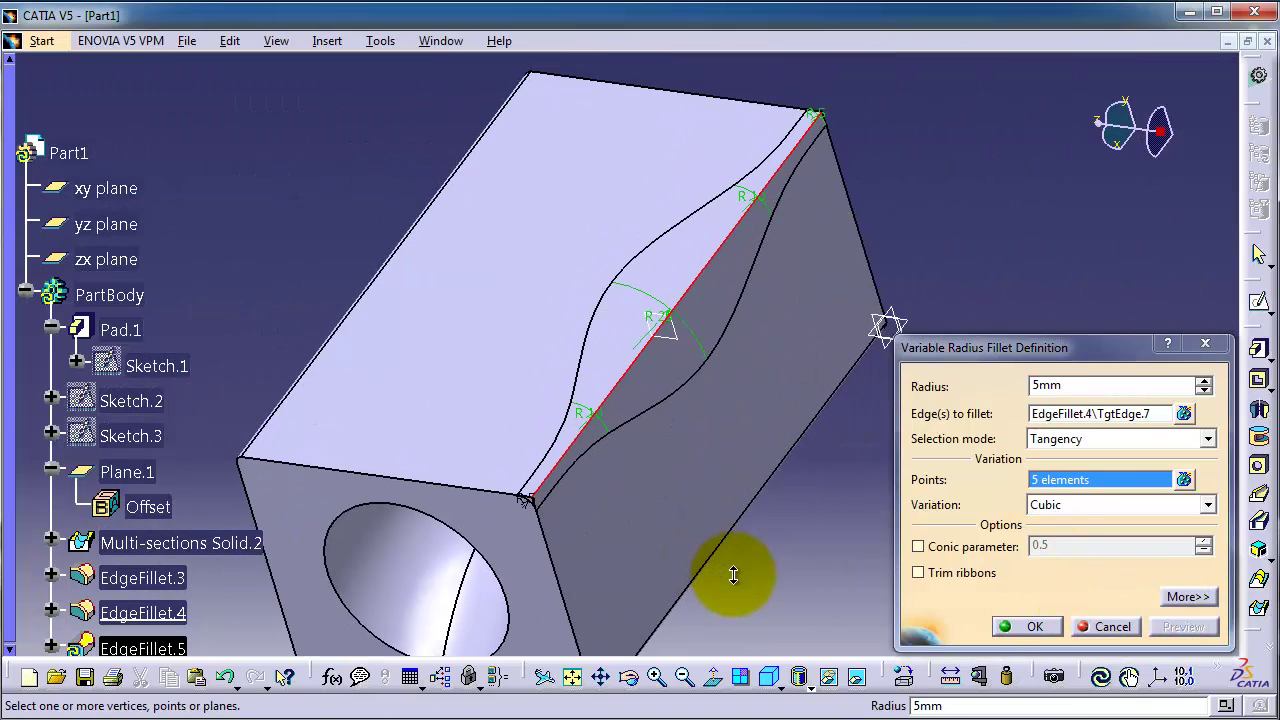
mouse_move(563, 329)
middle_down()
mouse_move(686, 347)
mouse_move(543, 317)
middle_up()
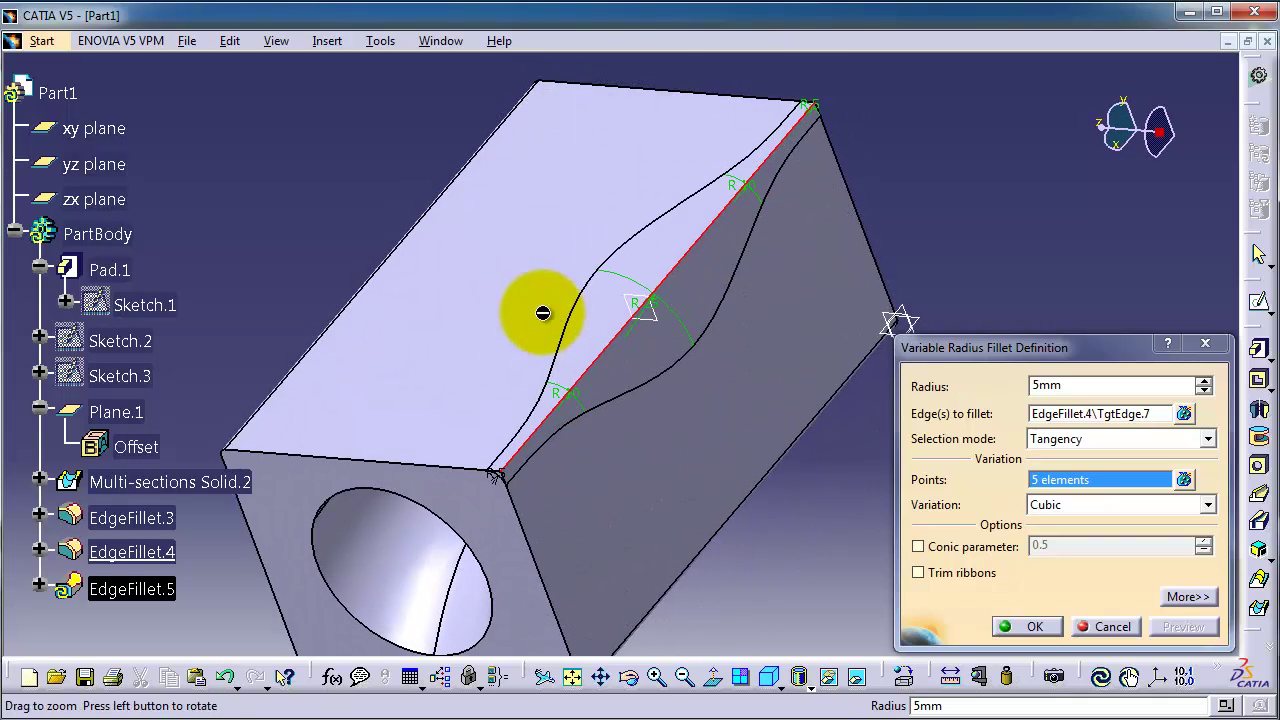
click(1037, 622)
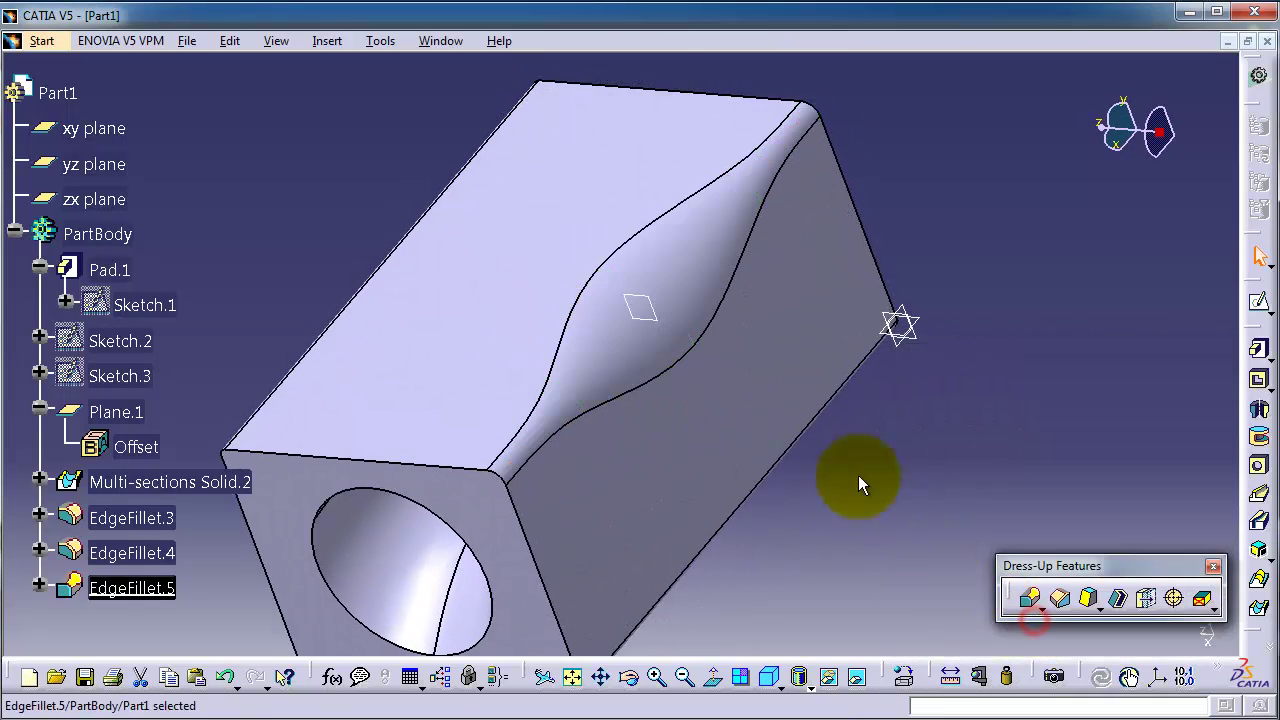
middle_drag(751, 349, 716, 347)
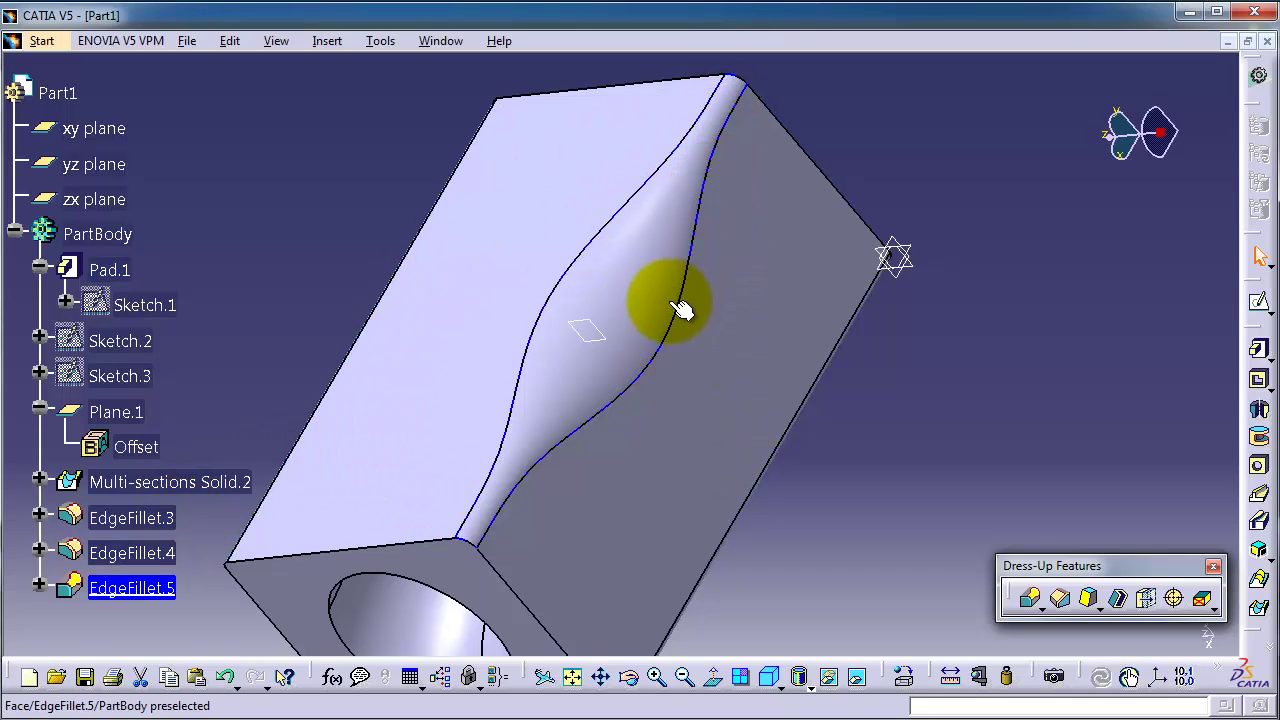
middle_drag(660, 320, 497, 303)
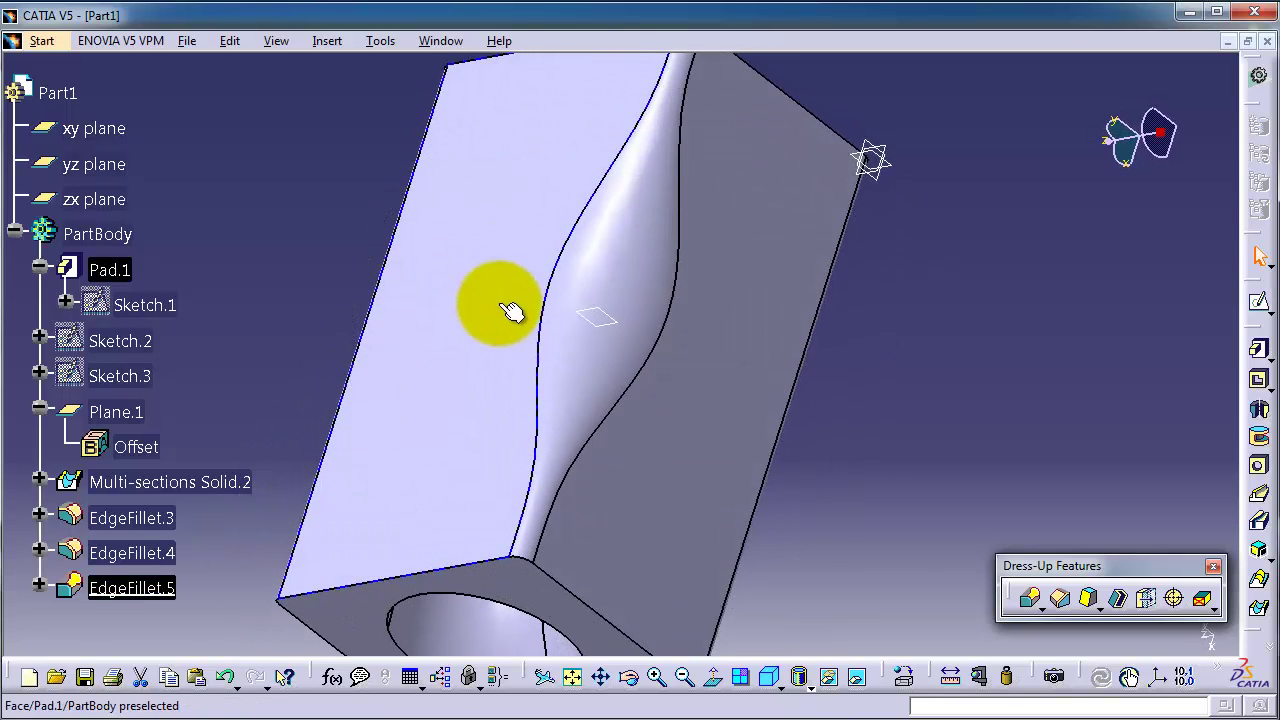
click(1041, 610)
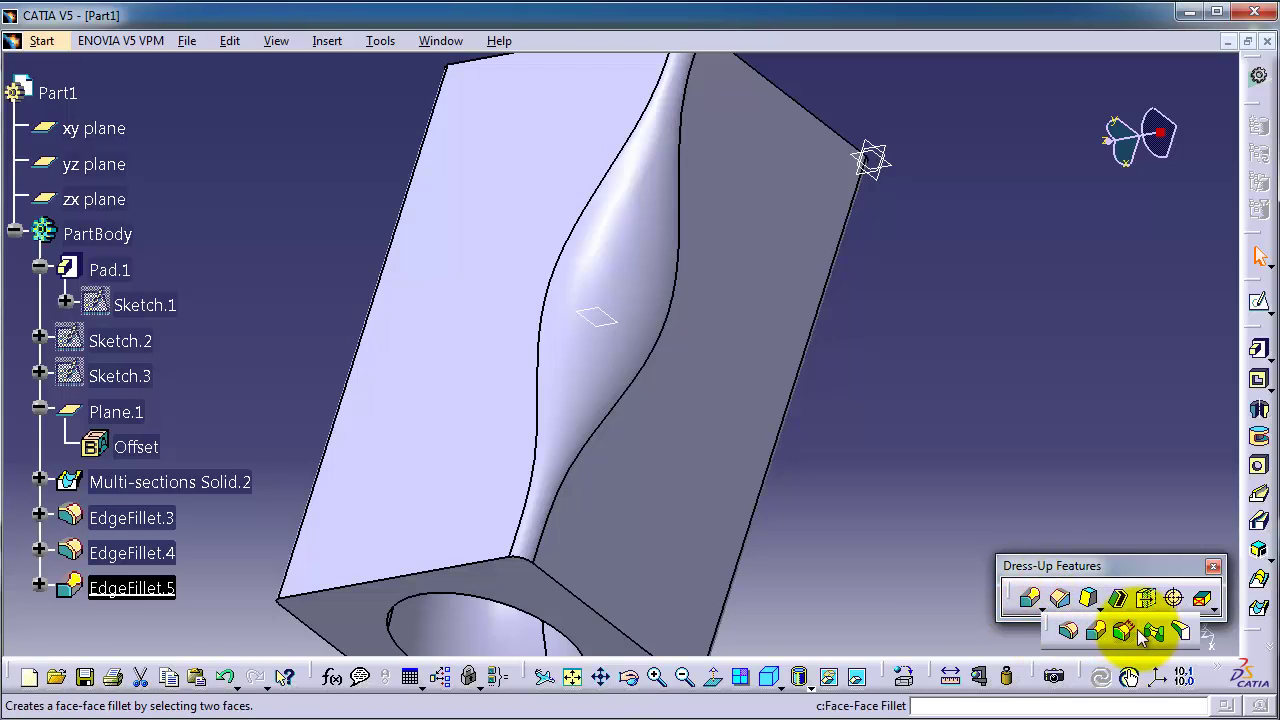